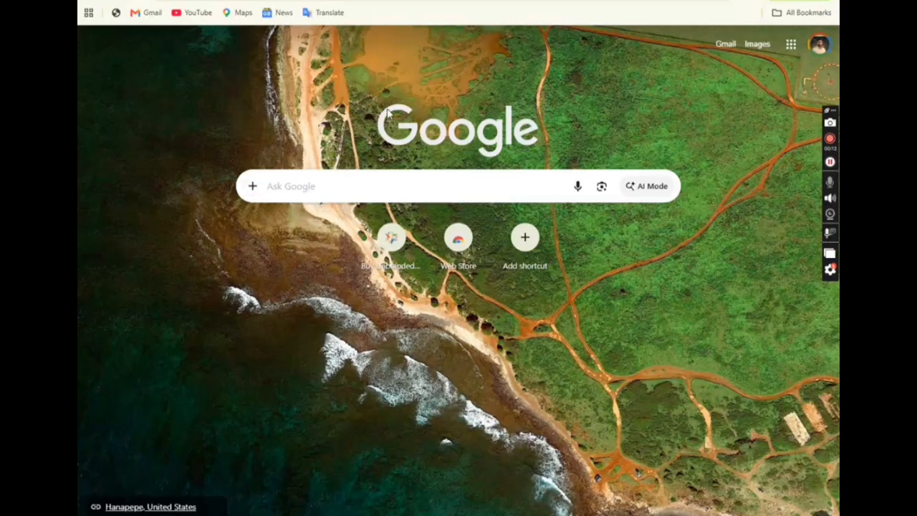
Search Google for 'defproc' and open the defproc.gov.in result.
click(288, 188)
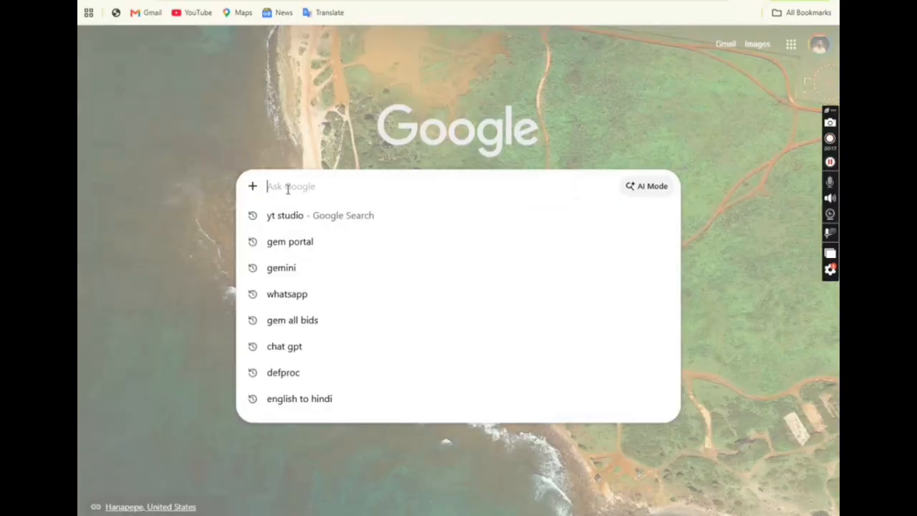
text(dep)
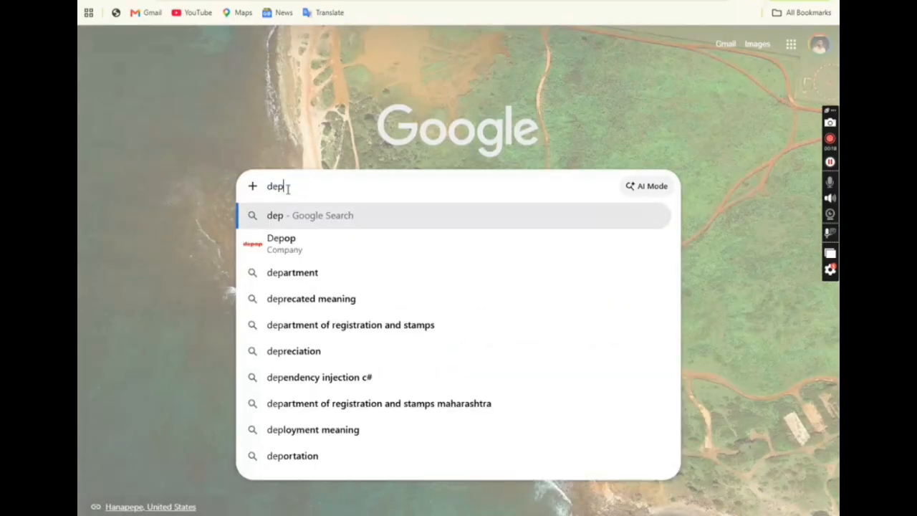
key(BackSpace)
text(fproc)
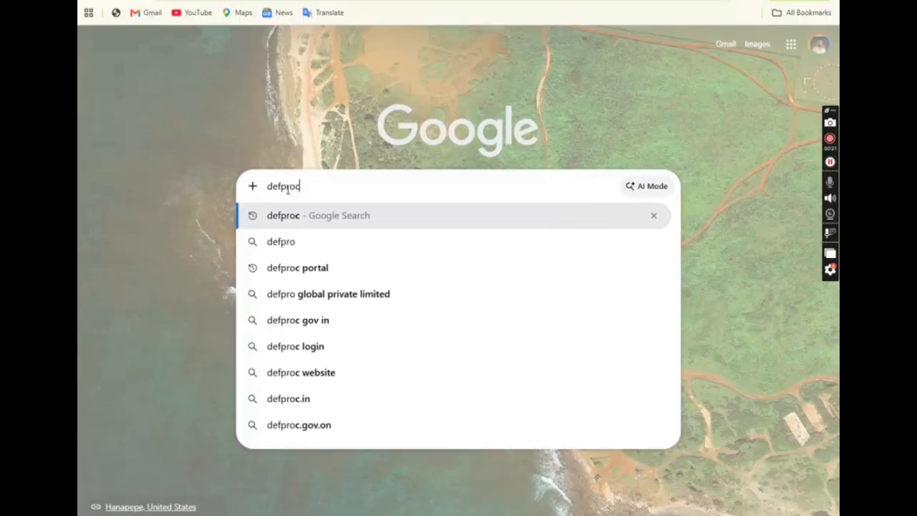
key(Return)
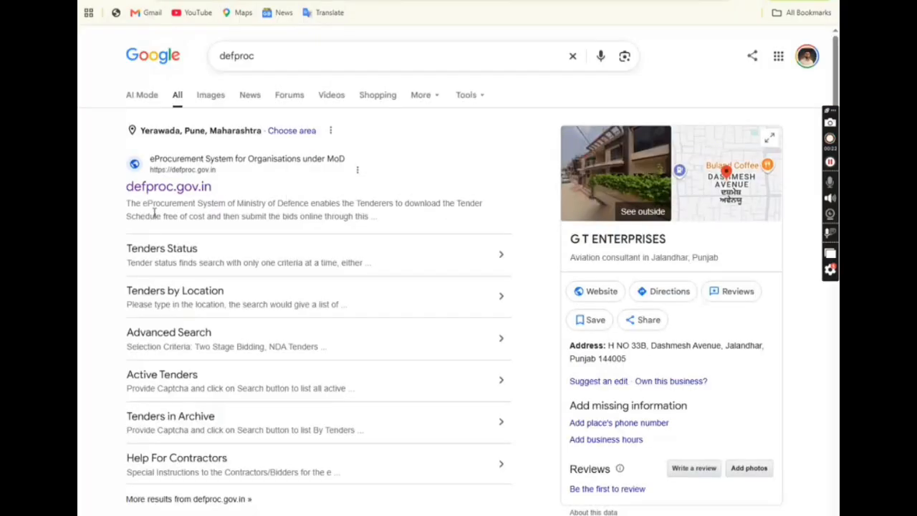
click(169, 187)
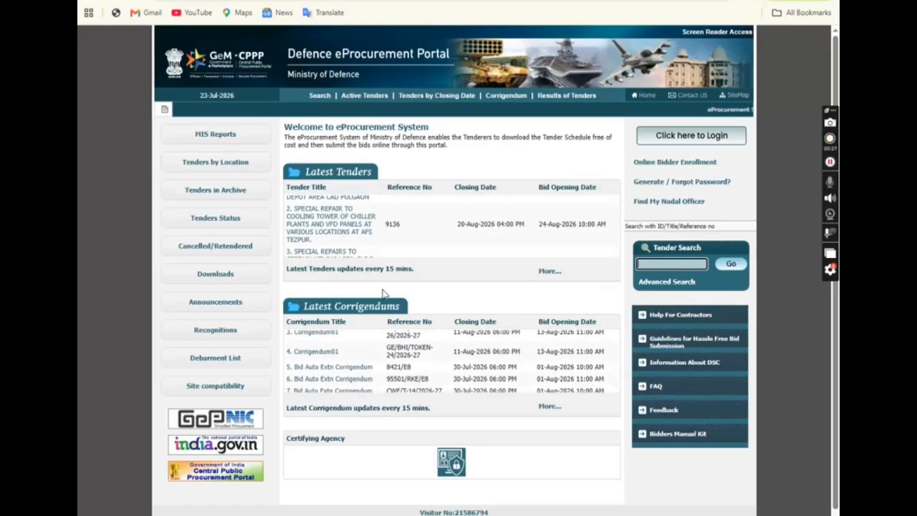
Filter the advanced tender search to Open Tender, E-IN-C BRANCH - MES, CE SC AND CE PUNE ZONE - MES, CWE KIRKEE - MES.
click(317, 95)
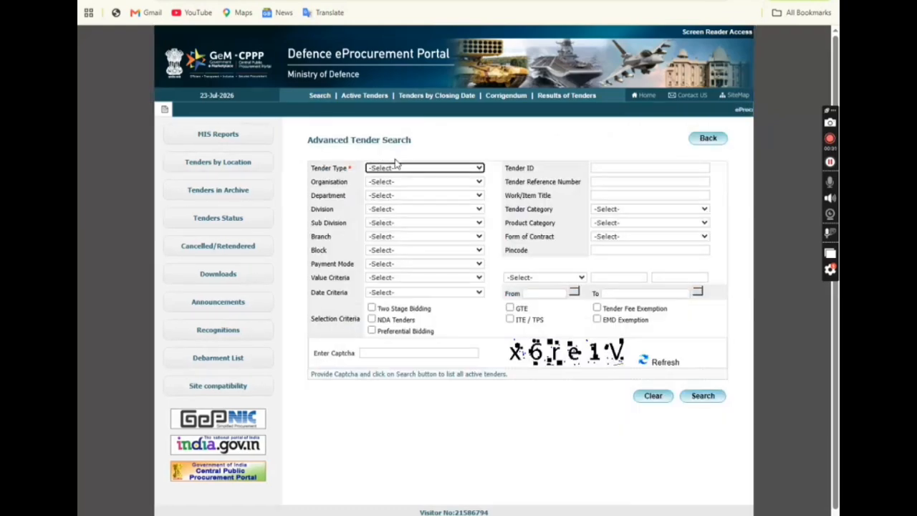
click(395, 168)
click(392, 194)
click(387, 183)
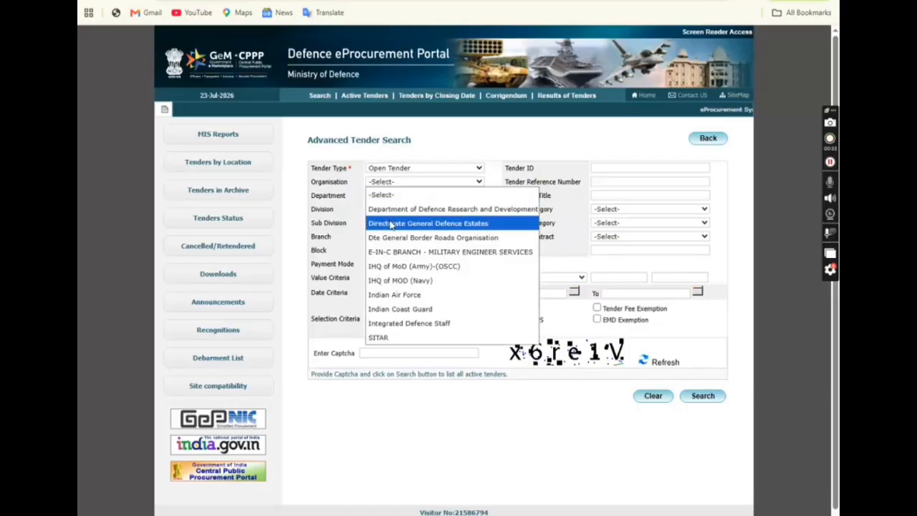
click(399, 251)
click(383, 197)
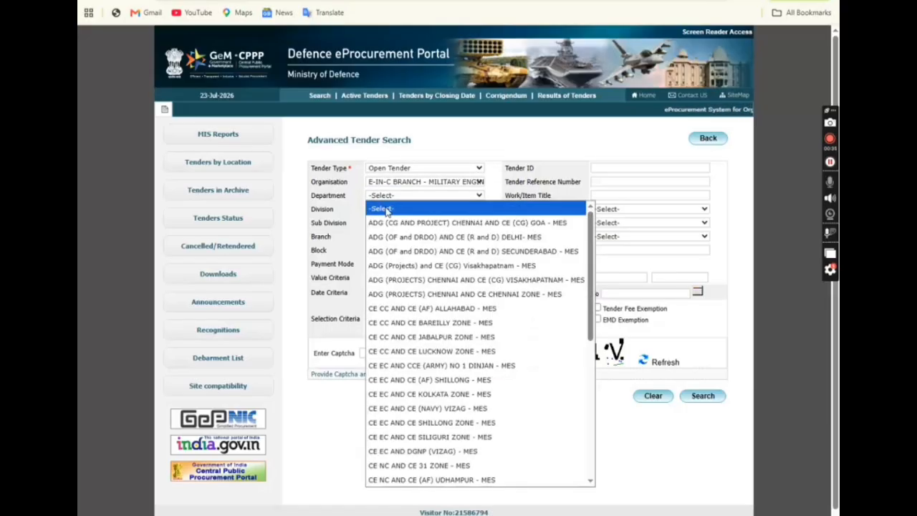
scroll(451, 358, down, 5)
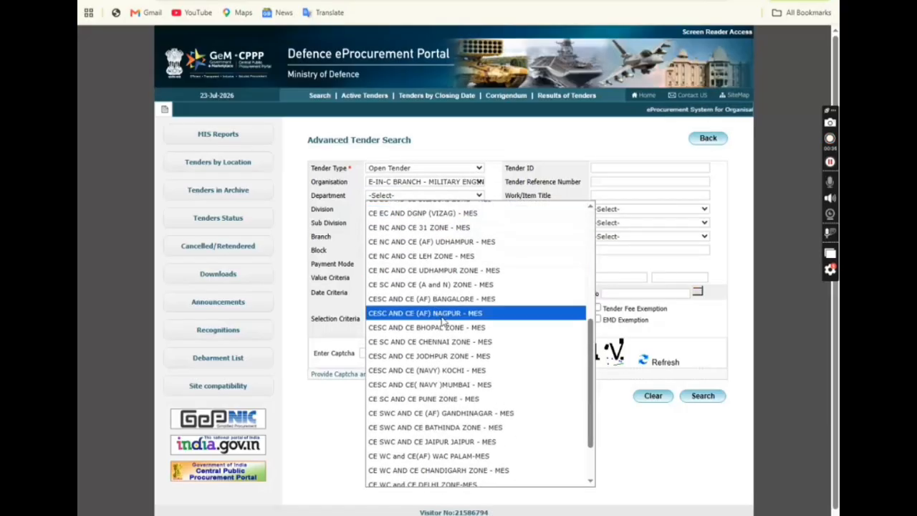
click(423, 398)
click(393, 209)
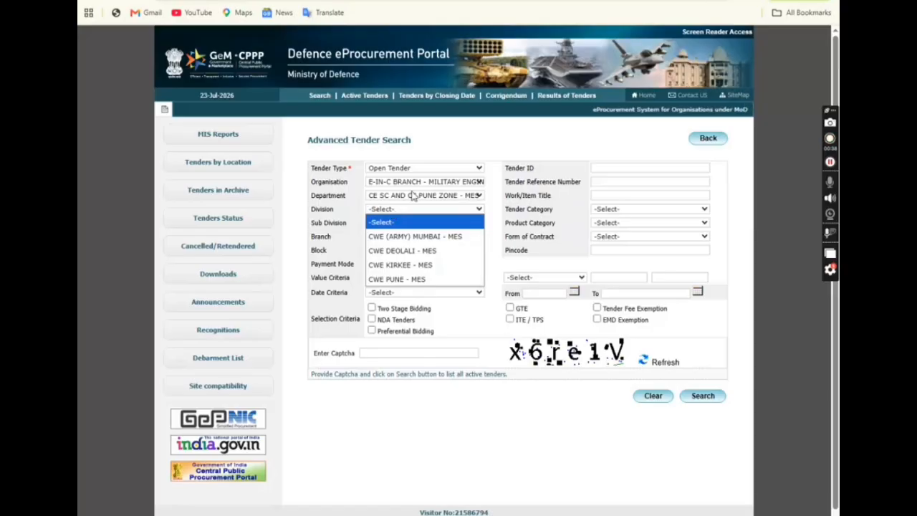
click(410, 267)
Enter the captcha and search, then re-enter a fresh captcha after the invalid-captcha error.
click(398, 351)
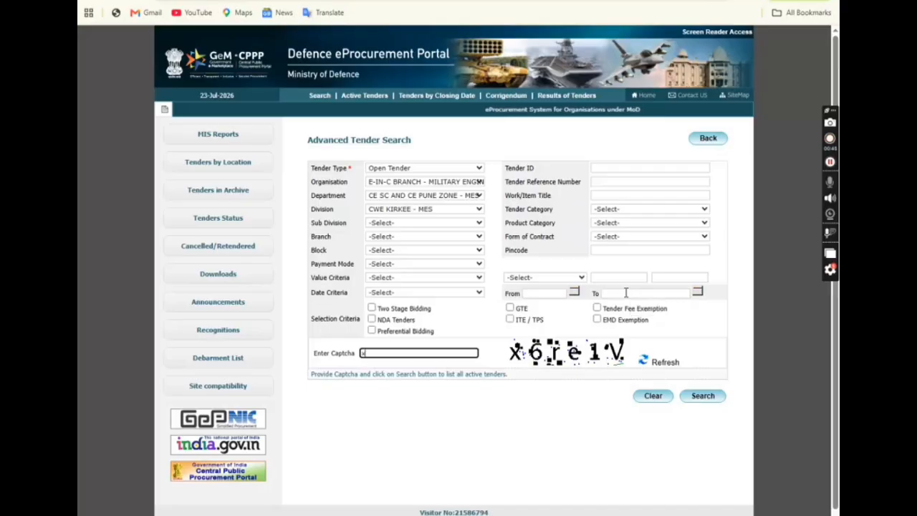
text(x6re1v)
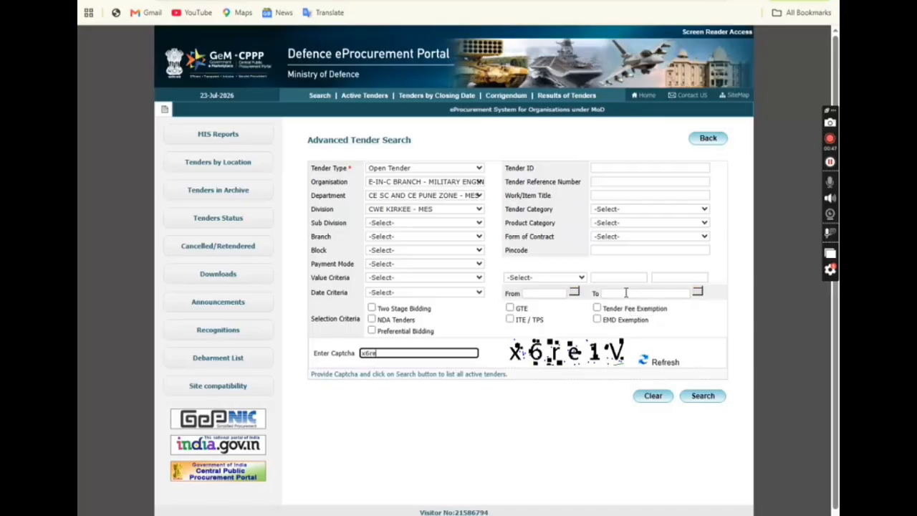
click(703, 398)
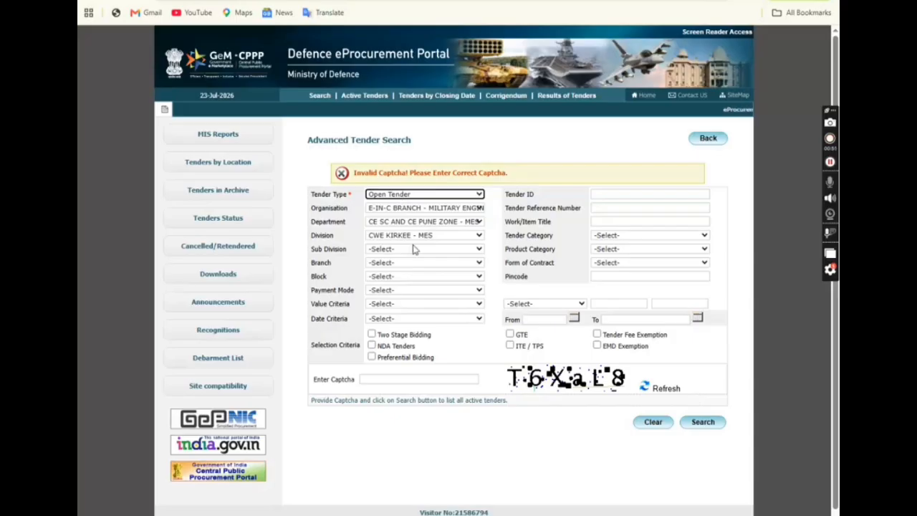
click(410, 378)
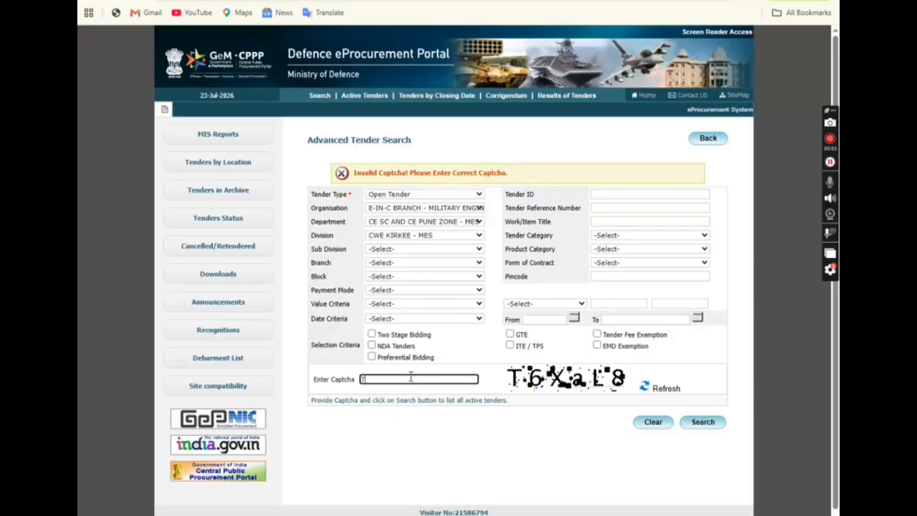
text(T6X)
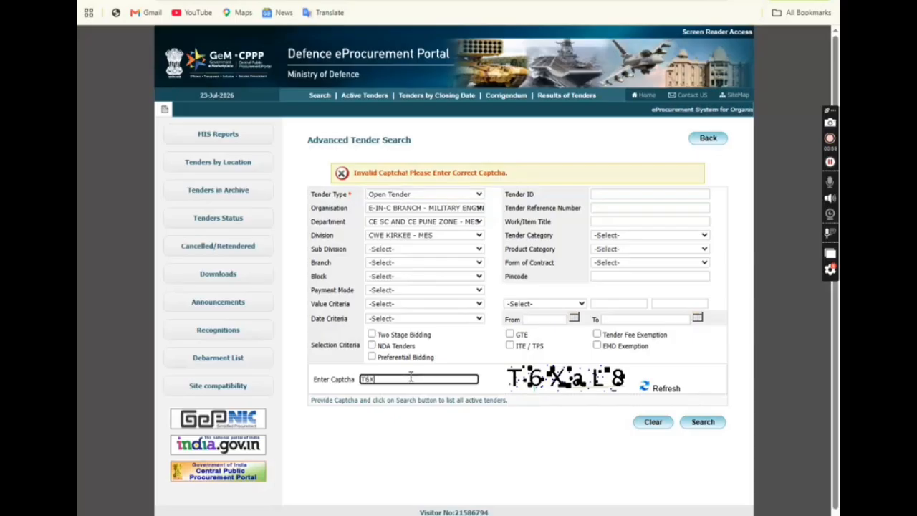
text(aL8)
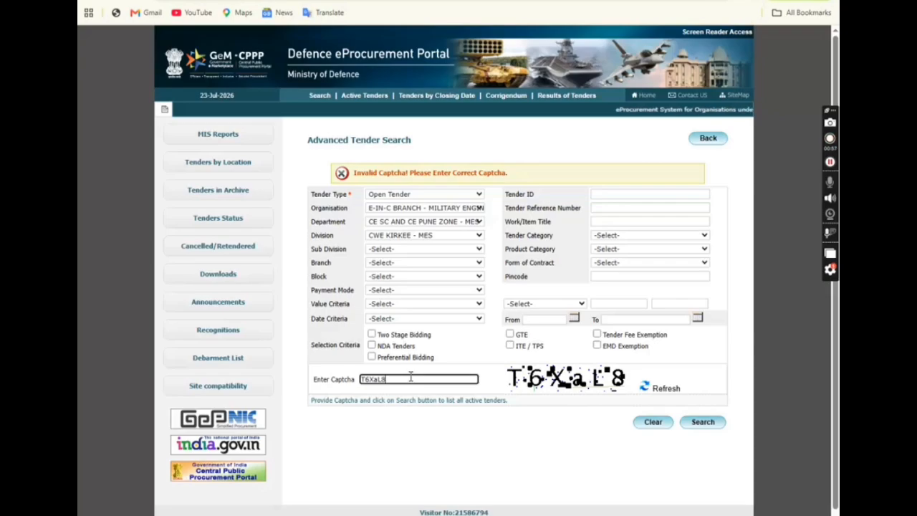
click(706, 429)
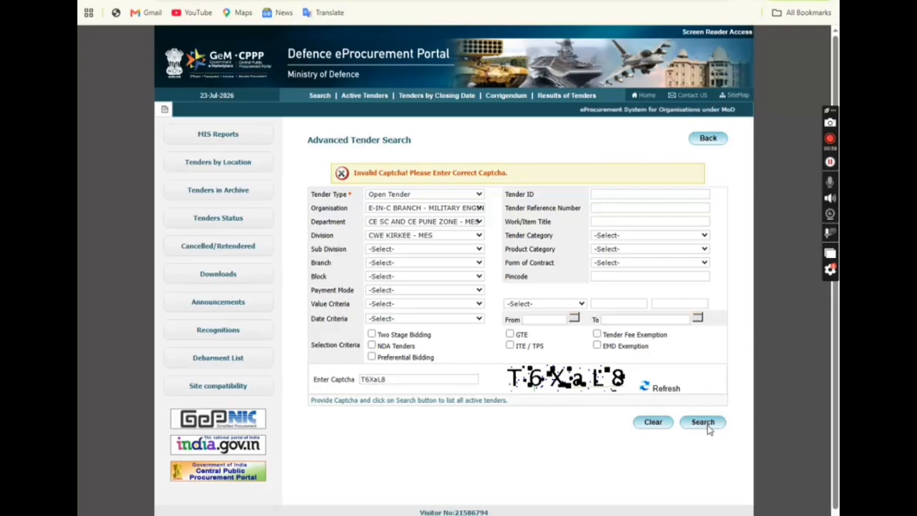
Go to the second results page and open tender 2026_MES_774734_1.
scroll(482, 306, down, 5)
scroll(482, 307, down, 10)
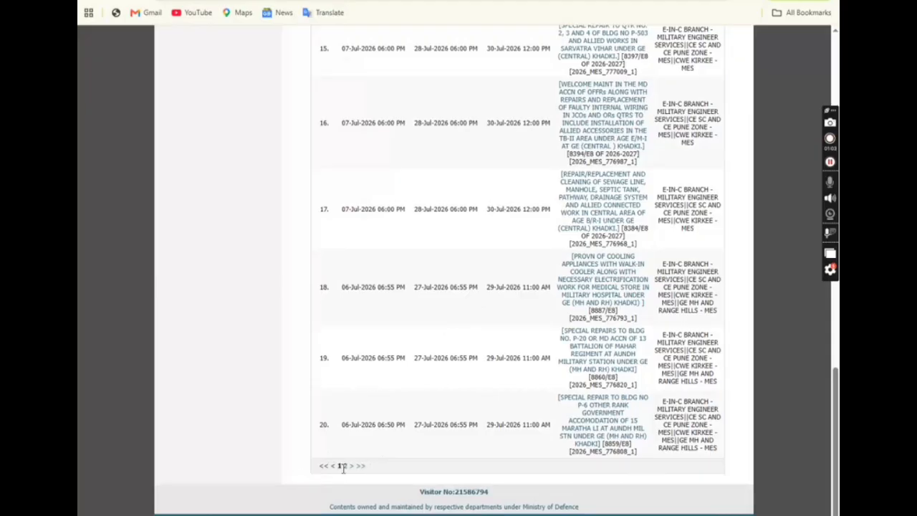
click(344, 466)
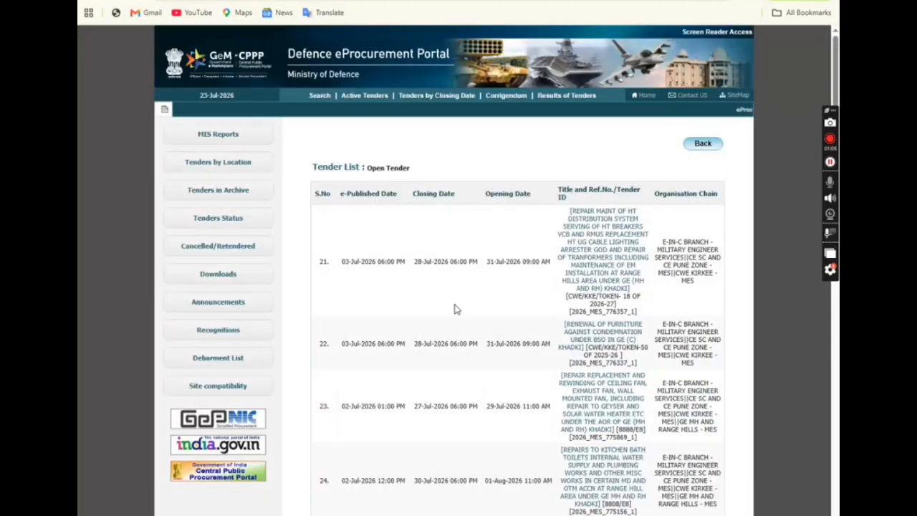
scroll(459, 309, down, 10)
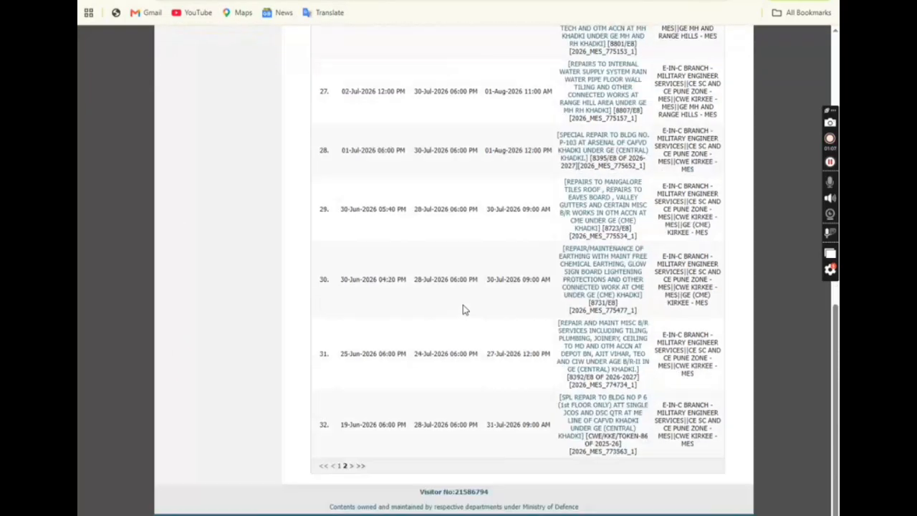
scroll(465, 309, up, 4)
scroll(464, 311, down, 4)
click(592, 345)
Review the tender details, select the Tender ID, and scroll down to Tenders Documents.
scroll(432, 152, down, 1)
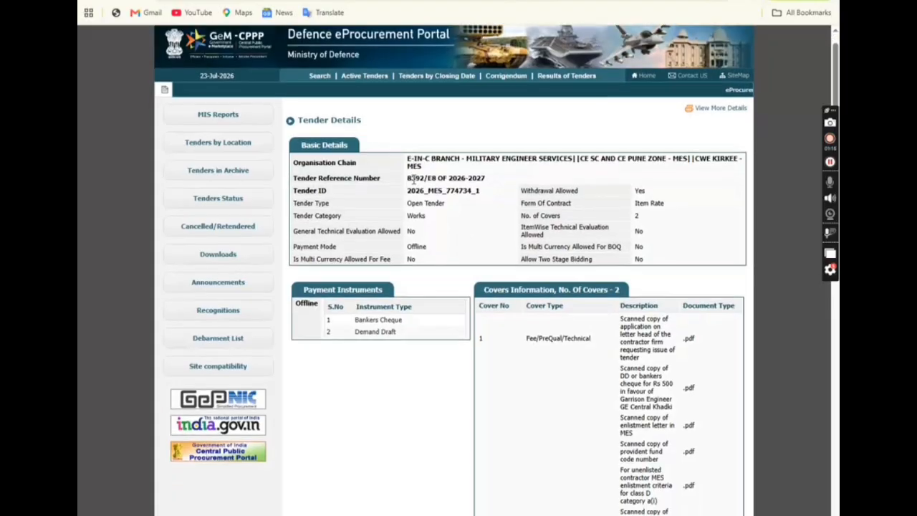
scroll(537, 215, down, 3)
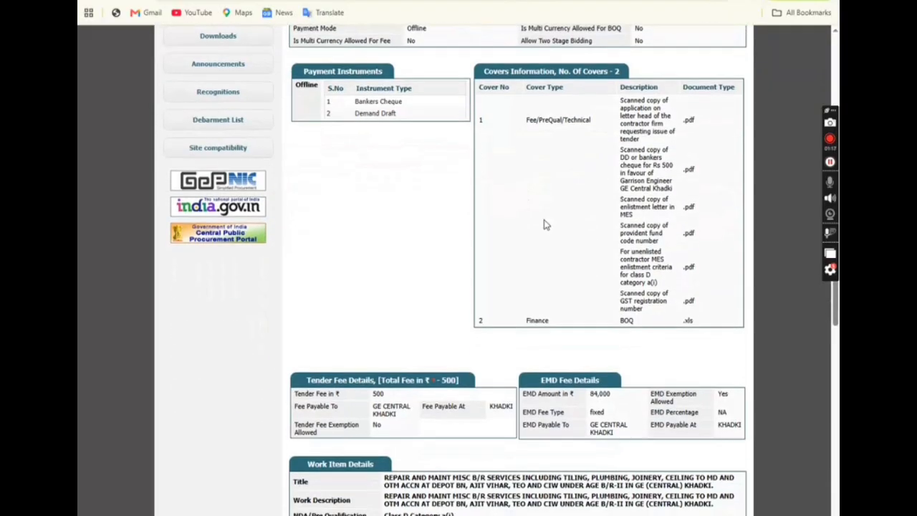
scroll(493, 270, up, 1)
scroll(508, 266, down, 9)
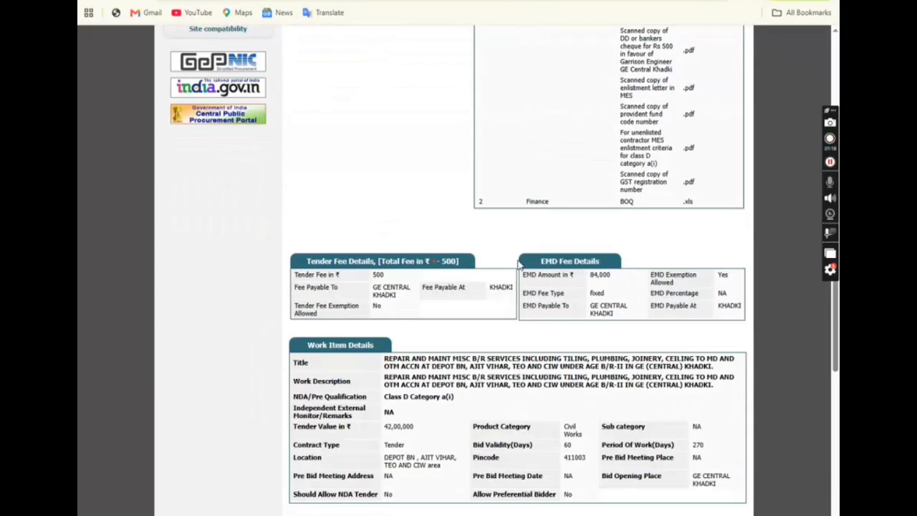
scroll(513, 271, up, 15)
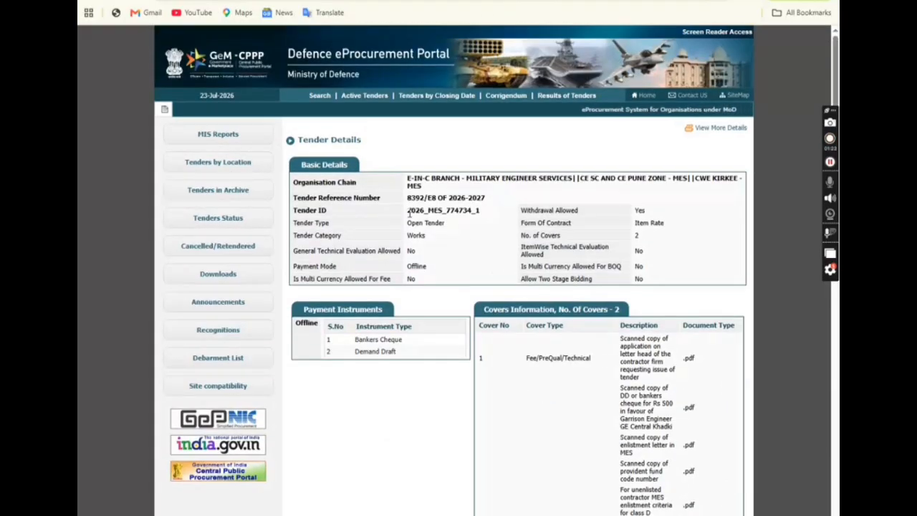
drag(407, 210, 490, 211)
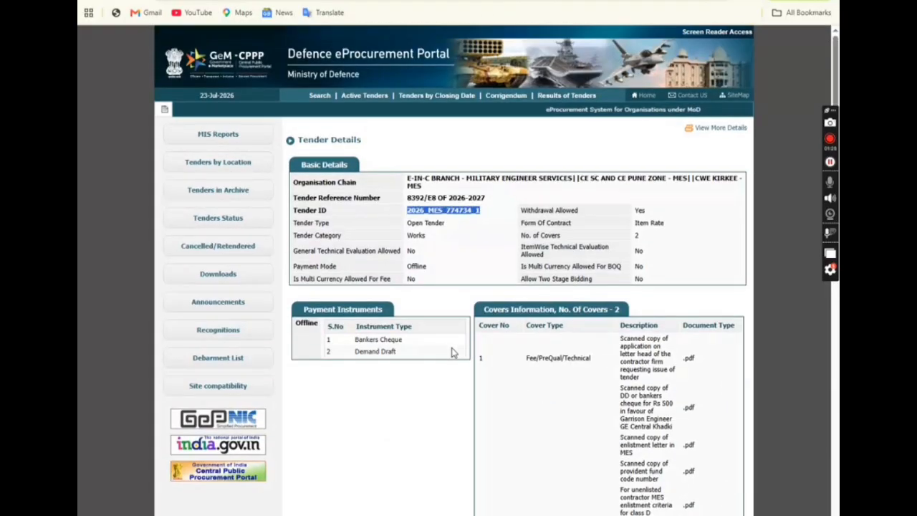
scroll(510, 298, down, 15)
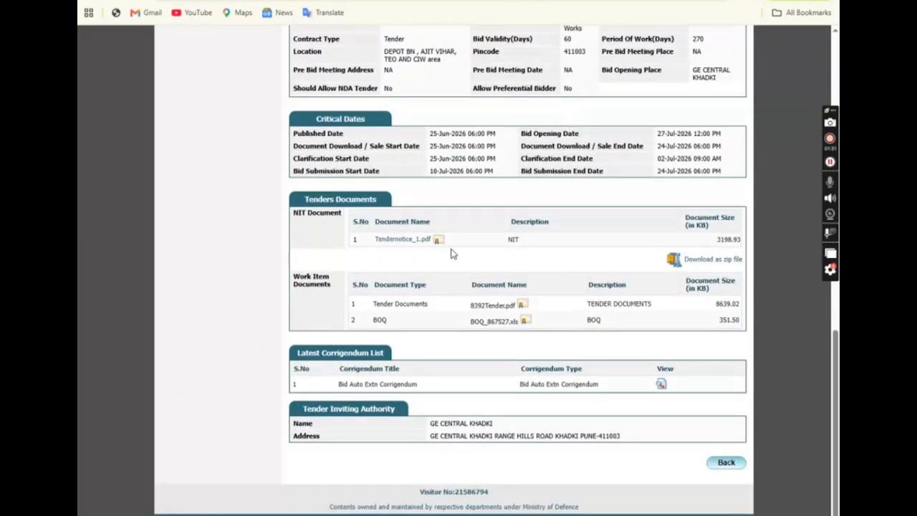
Enter the captcha, download all tender documents as work_867527.zip, and open the archive.
click(700, 262)
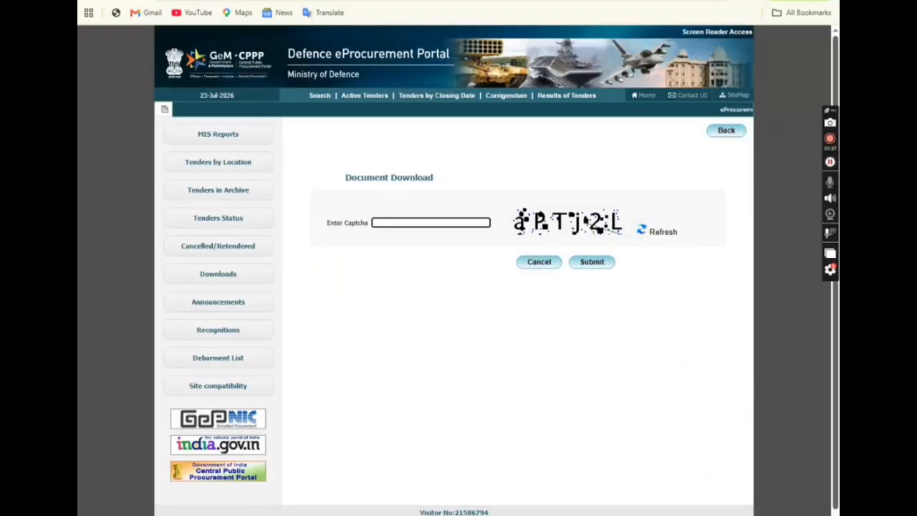
text(aPTj2)
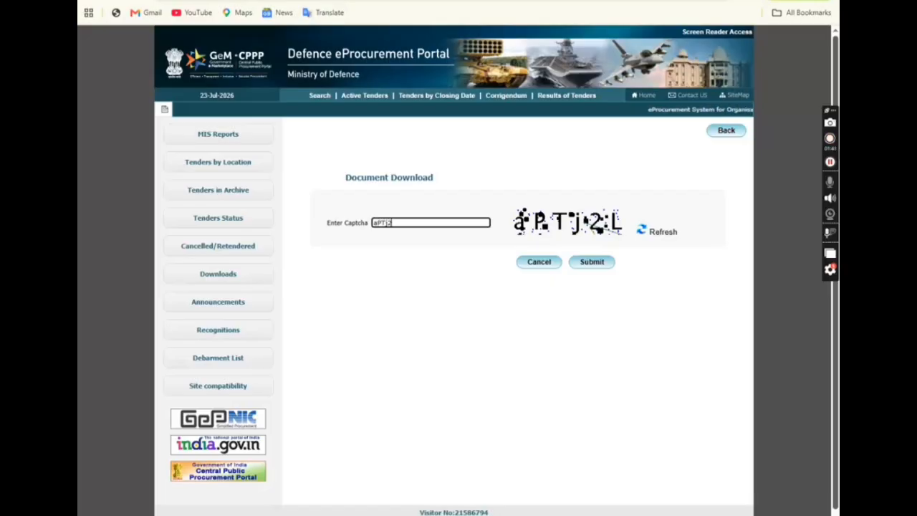
text(L)
click(583, 265)
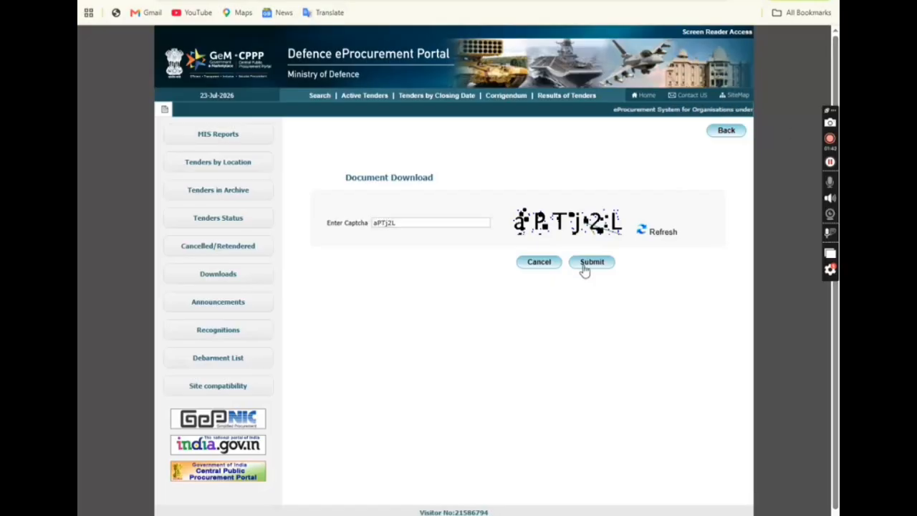
scroll(727, 361, down, 10)
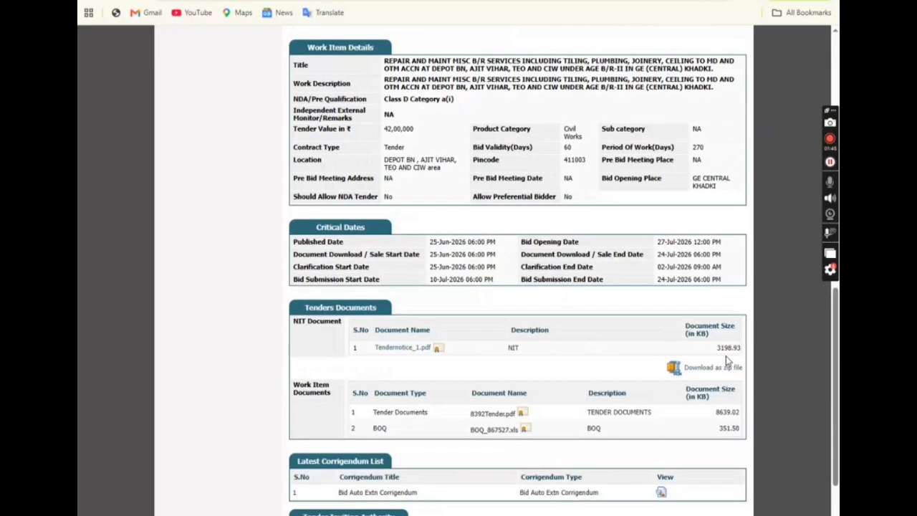
click(706, 371)
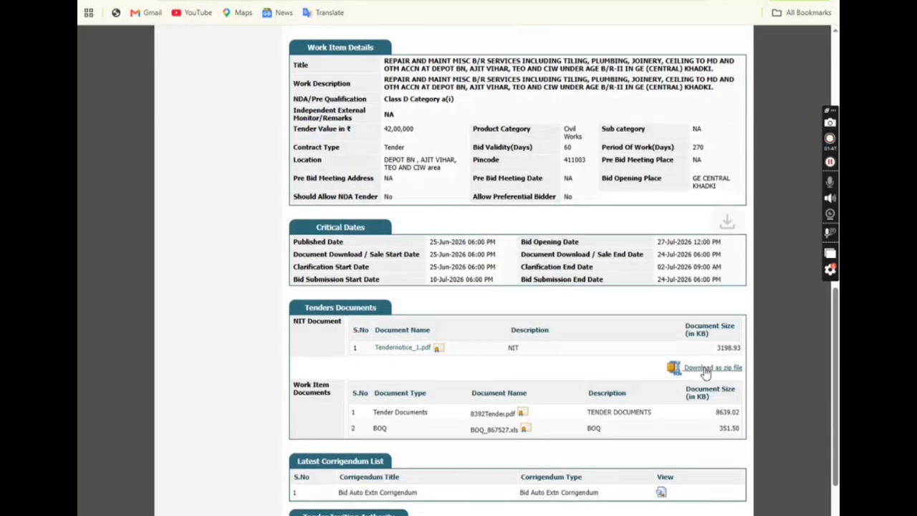
click(627, 23)
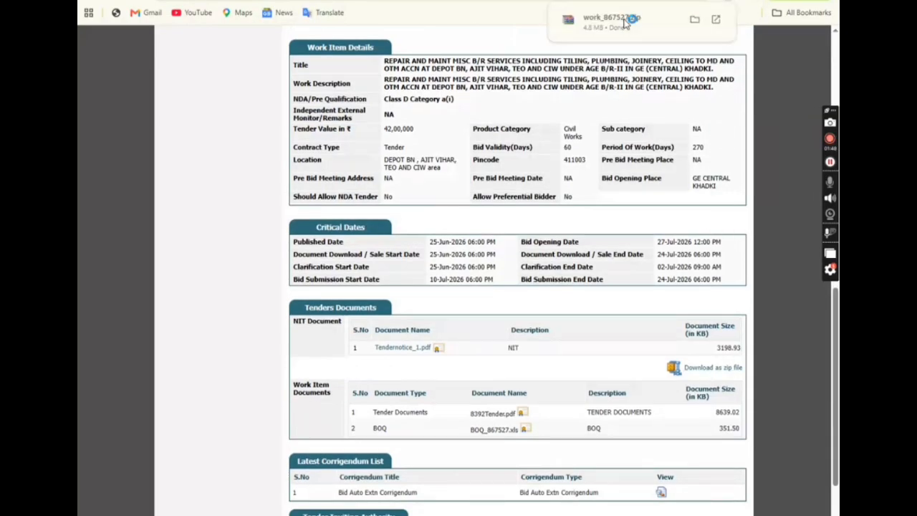
Open 8392Tender.pdf from the archive and scroll through its contents list and first pages.
double_click(129, 67)
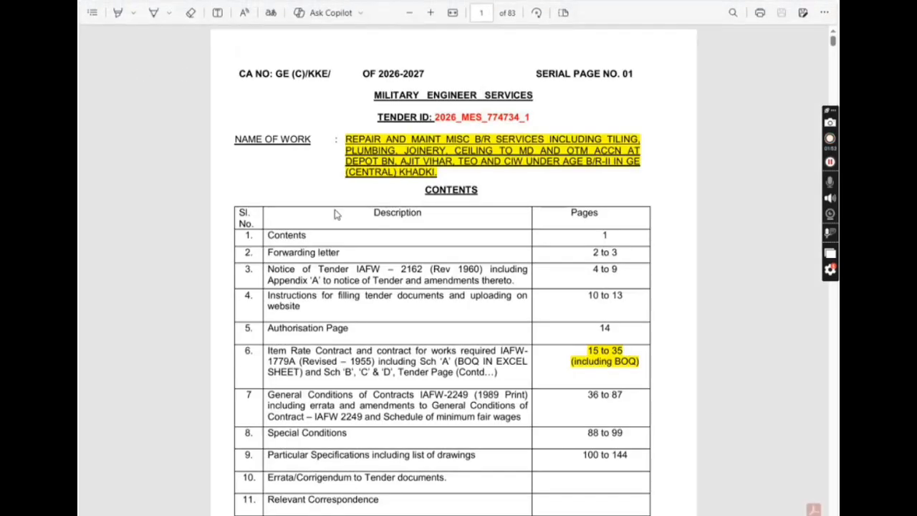
scroll(580, 265, down, 15)
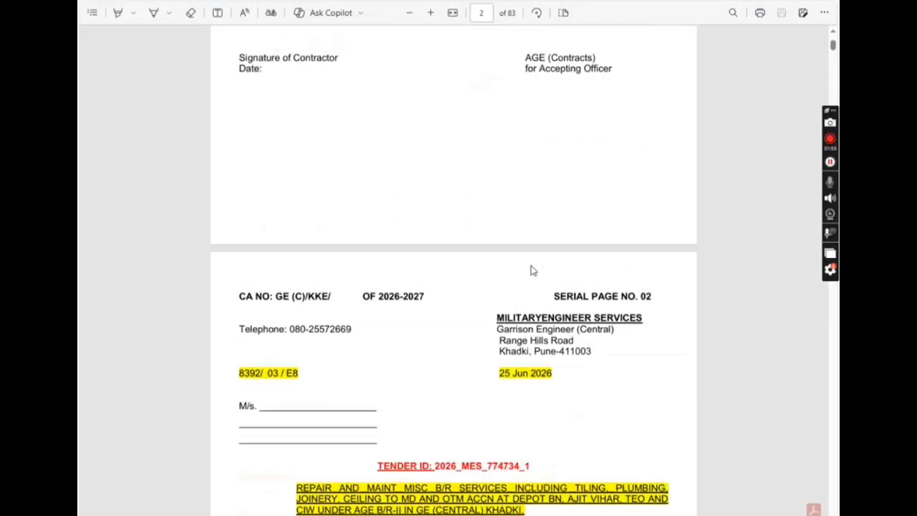
scroll(439, 260, down, 20)
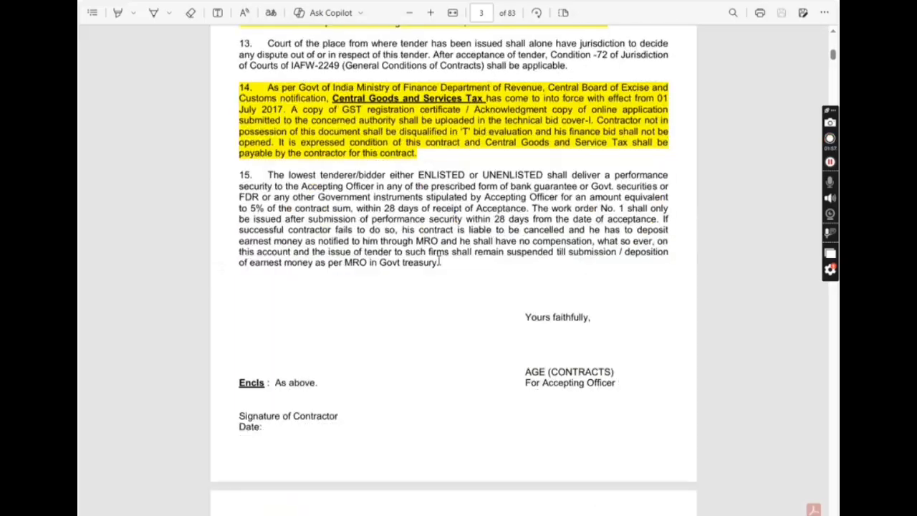
scroll(437, 259, down, 20)
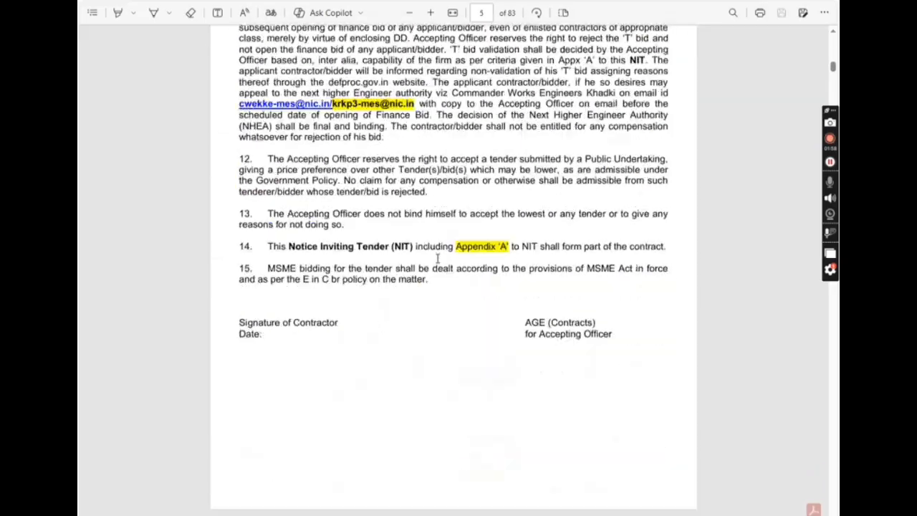
scroll(433, 254, down, 20)
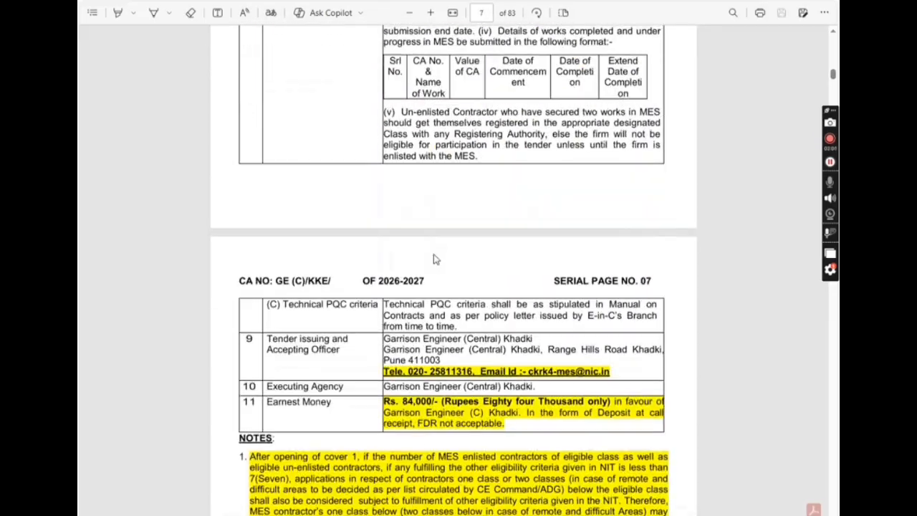
scroll(432, 252, down, 10)
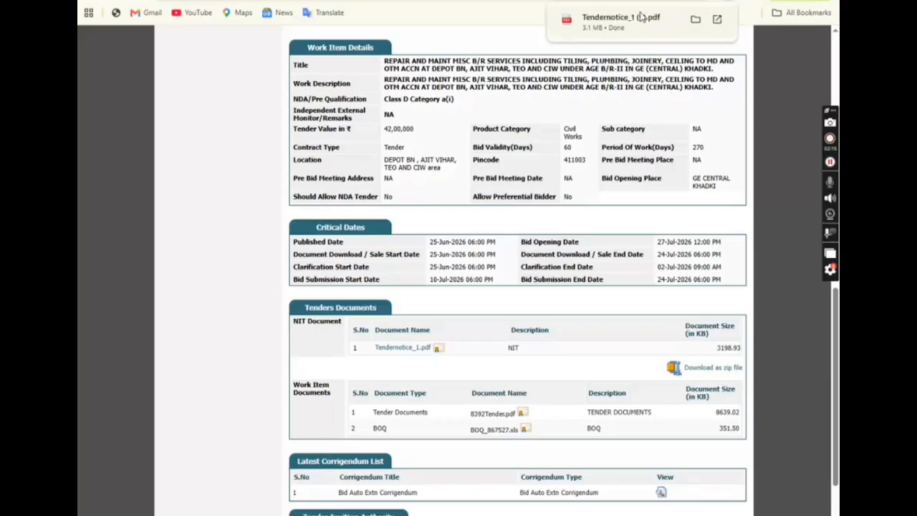
Open Tendernotice_1.pdf and highlight the Rs. 42.00 Lakhs estimated cost.
click(622, 24)
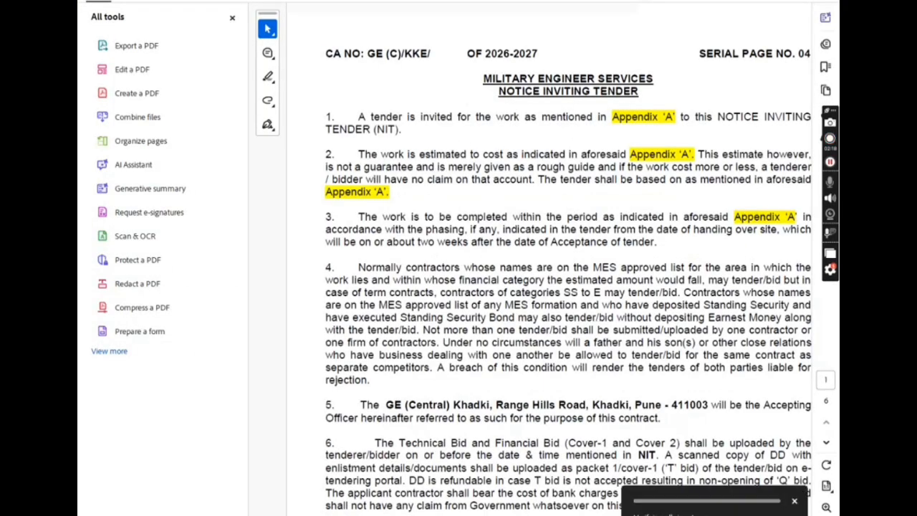
scroll(492, 296, down, 3)
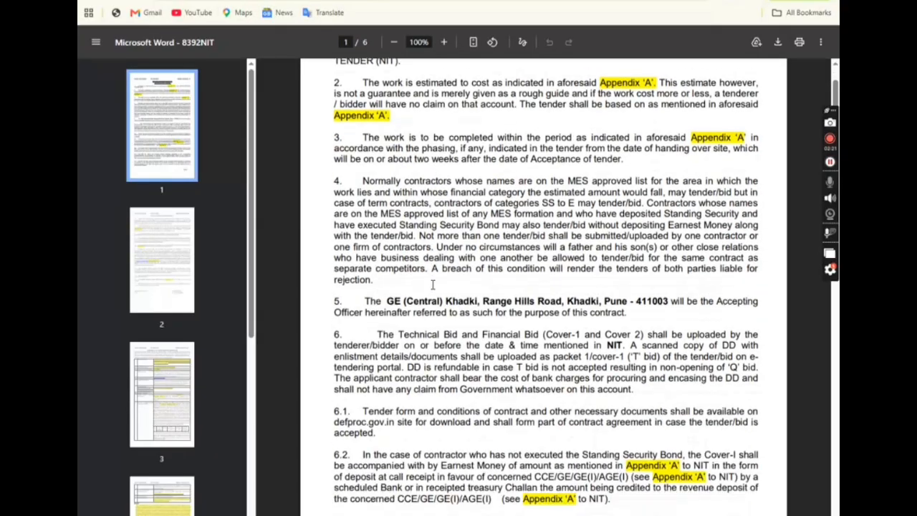
drag(382, 287, 592, 292)
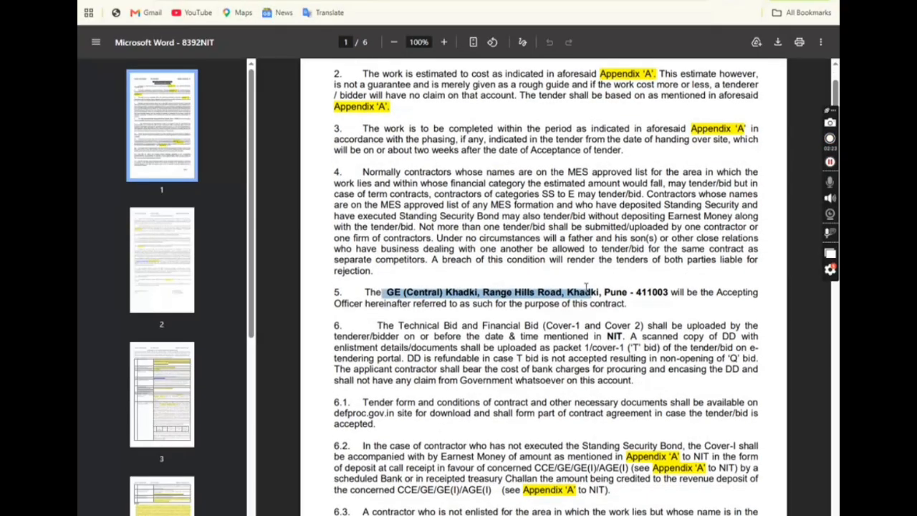
scroll(506, 300, down, 3)
scroll(505, 301, down, 15)
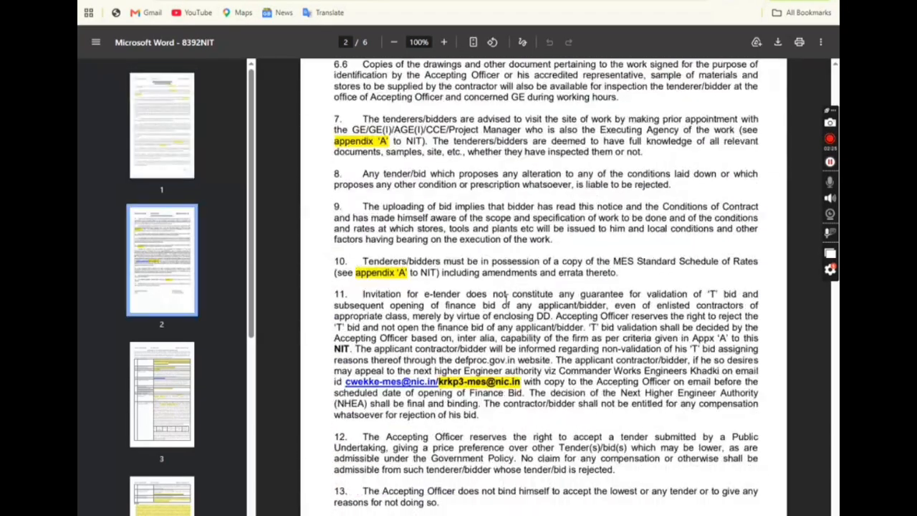
scroll(505, 301, down, 3)
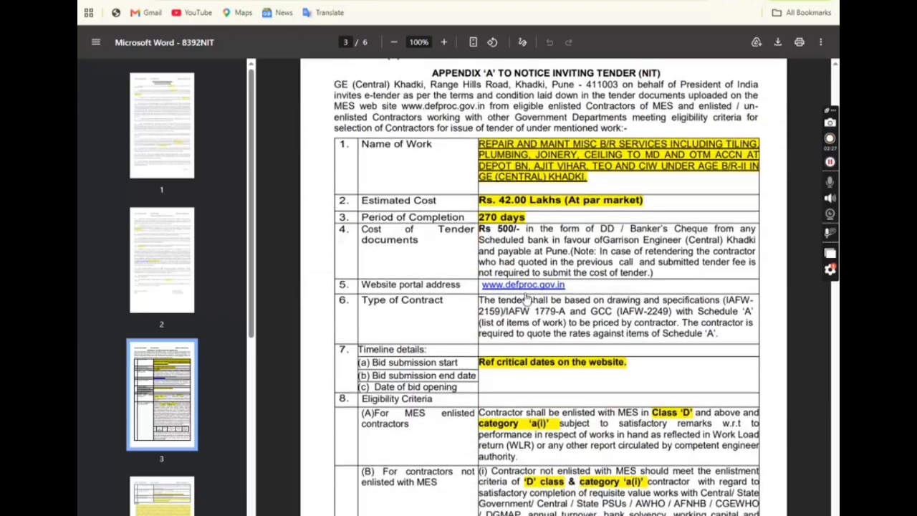
drag(504, 204, 571, 194)
drag(499, 216, 581, 228)
Highlight the Class 'D' MES enlistment eligibility and the Rs. 84,000 earnest money.
scroll(572, 287, down, 2)
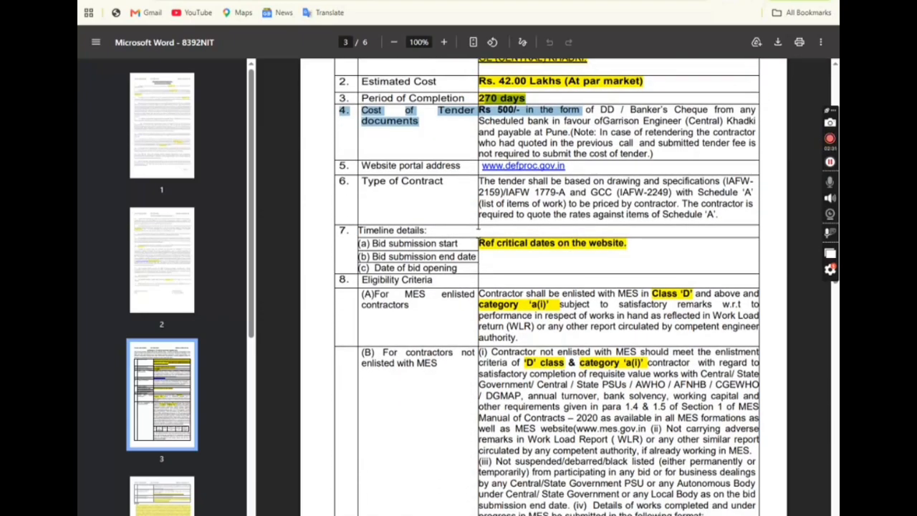
scroll(673, 175, down, 2)
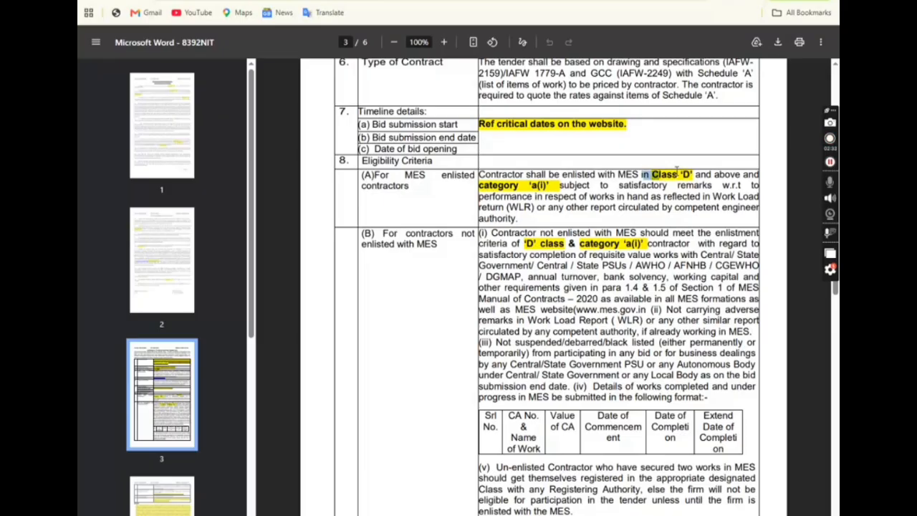
drag(676, 169, 701, 169)
drag(492, 186, 575, 180)
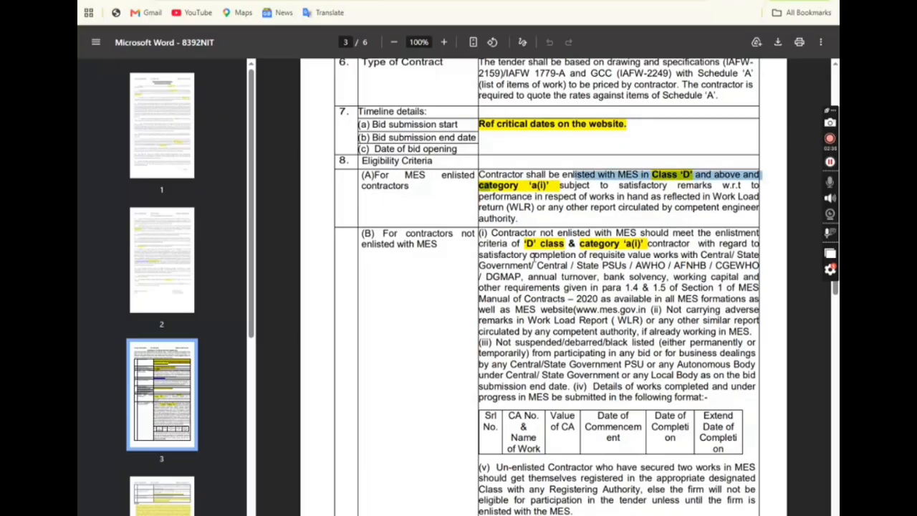
scroll(533, 257, down, 1)
scroll(627, 194, down, 6)
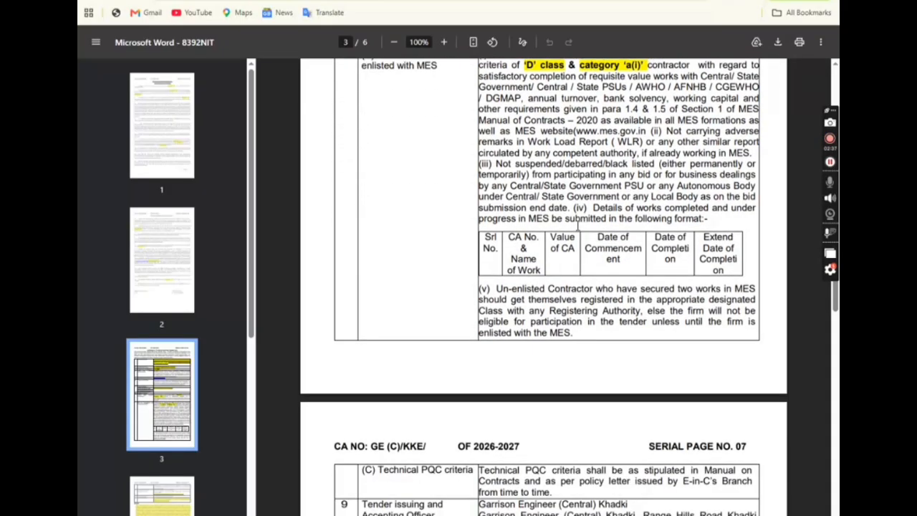
scroll(571, 237, down, 3)
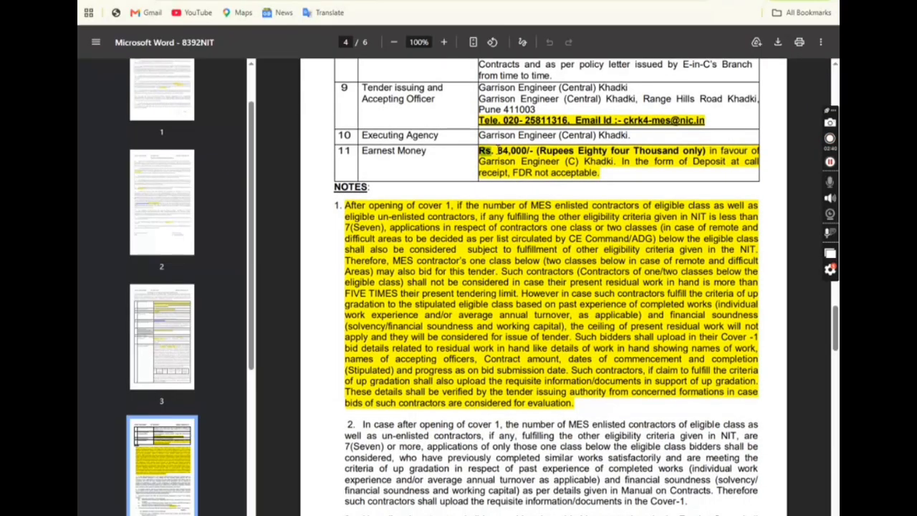
drag(497, 150, 532, 161)
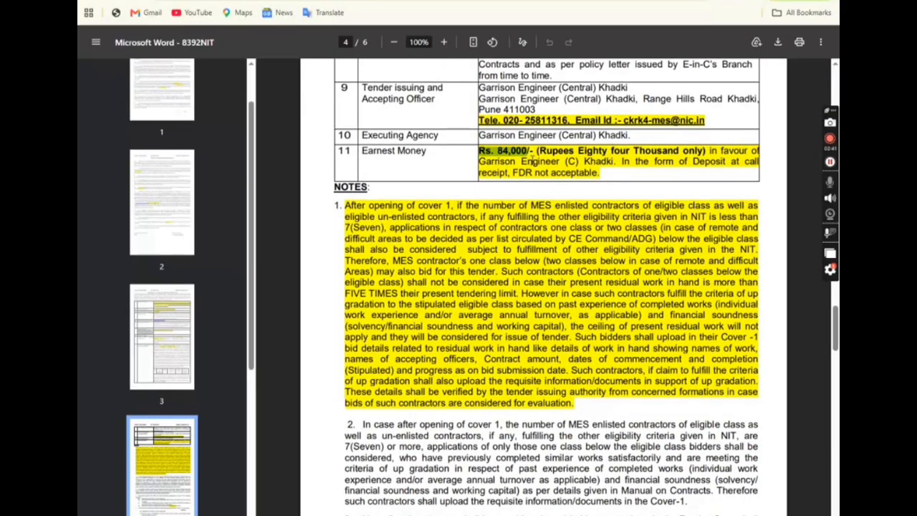
drag(361, 151, 546, 148)
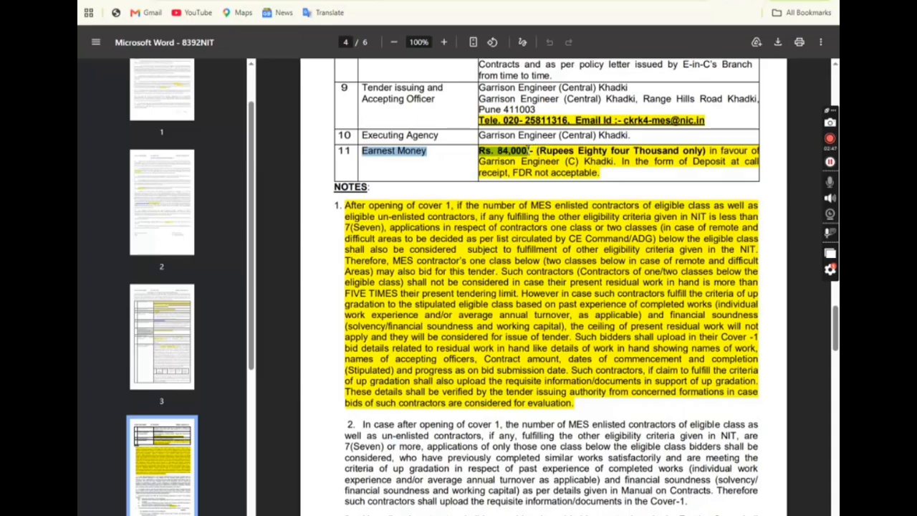
Highlight the Cover 1 documents, the non-enlisted contractor clause and the letterhead application requirement.
scroll(552, 164, down, 8)
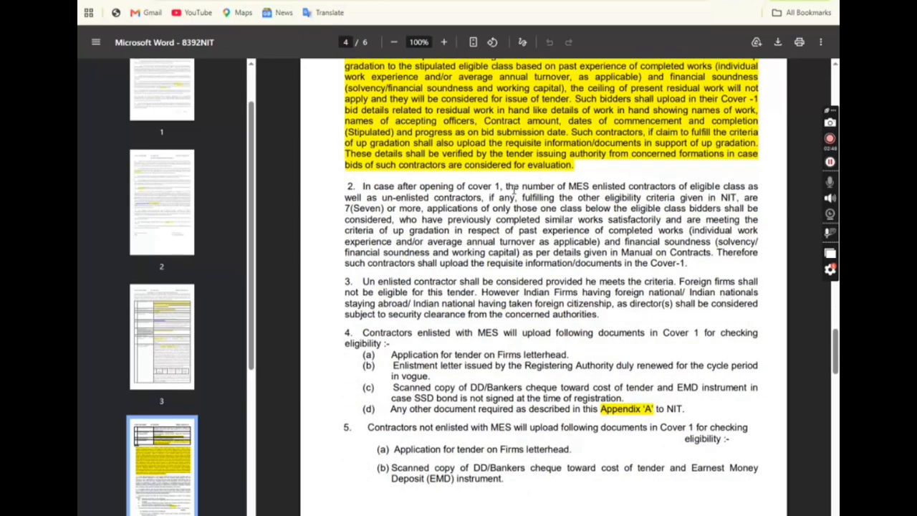
scroll(387, 222, down, 3)
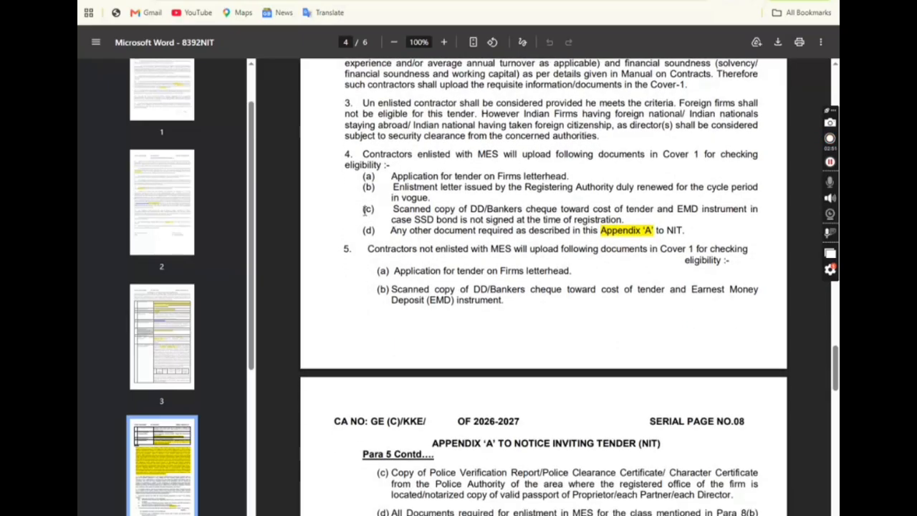
drag(360, 154, 565, 230)
drag(371, 248, 490, 249)
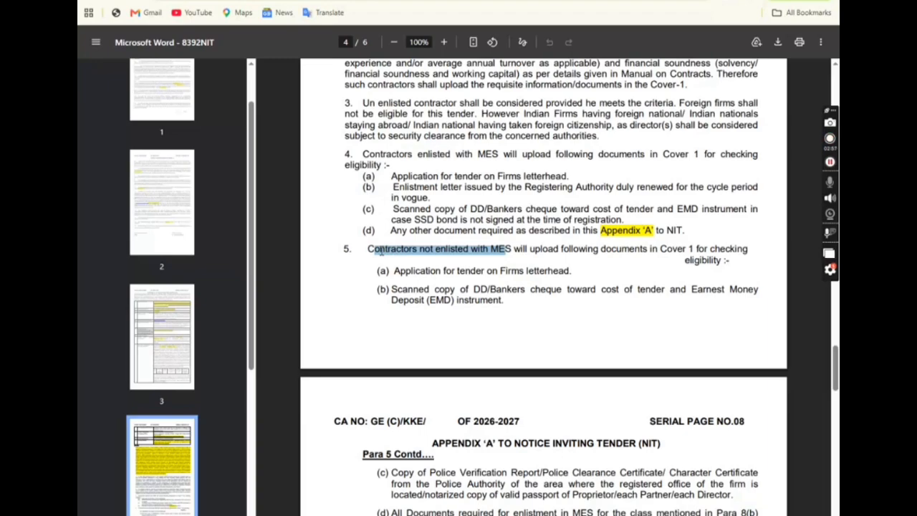
click(478, 272)
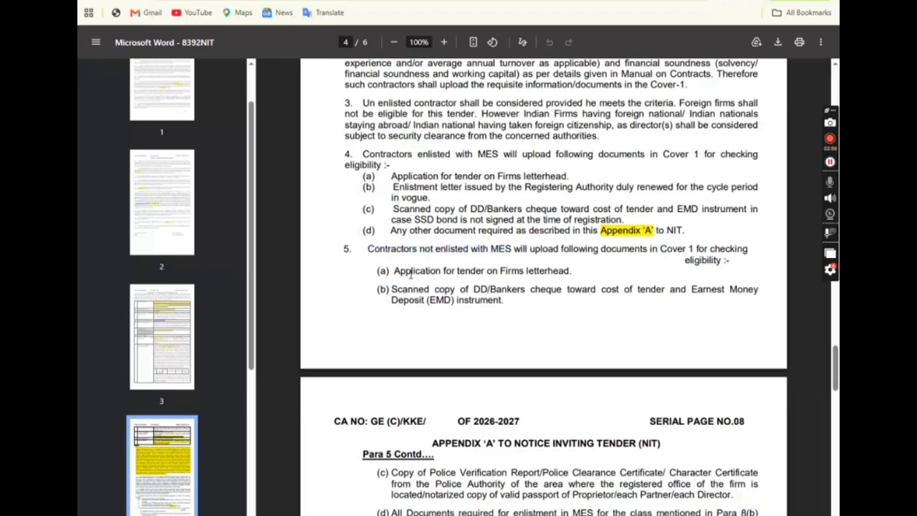
drag(395, 271, 573, 272)
click(395, 290)
drag(395, 290, 511, 307)
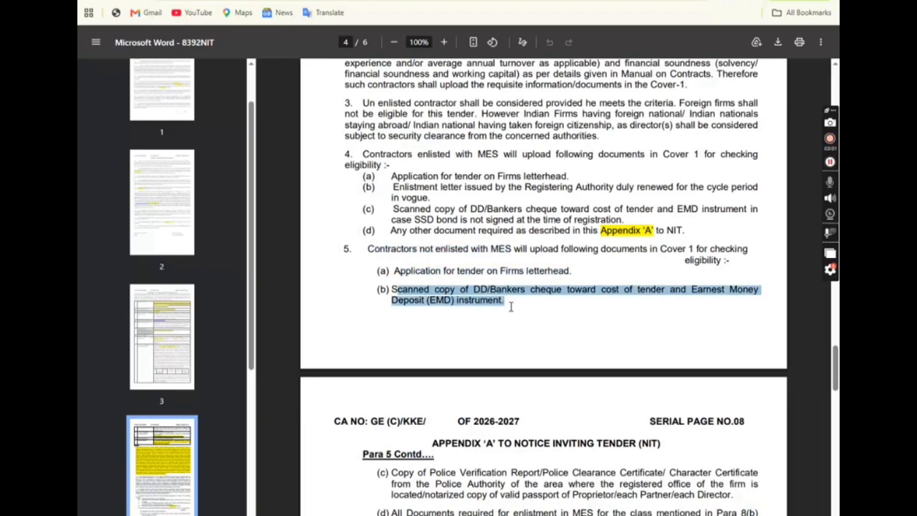
scroll(496, 326, down, 3)
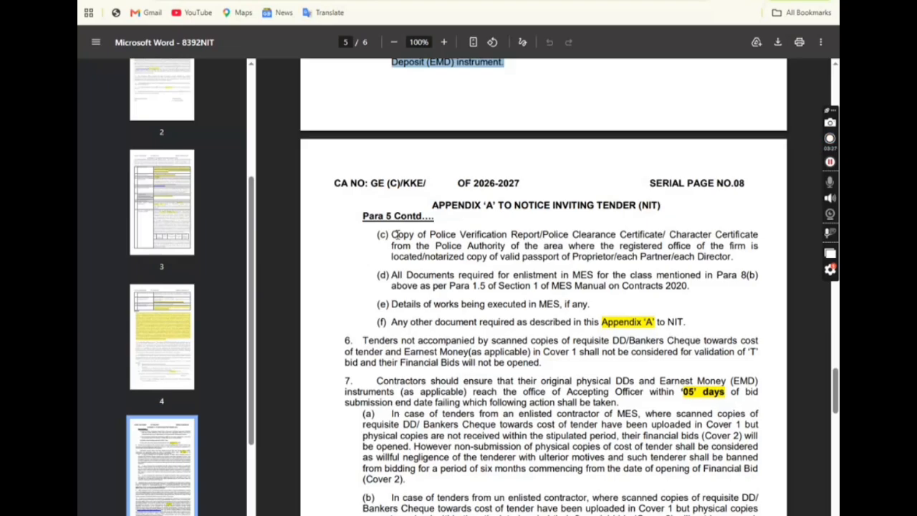
Mark the first Cover 1 document description and the enlistment letter in MES requirement.
scroll(593, 304, up, 10)
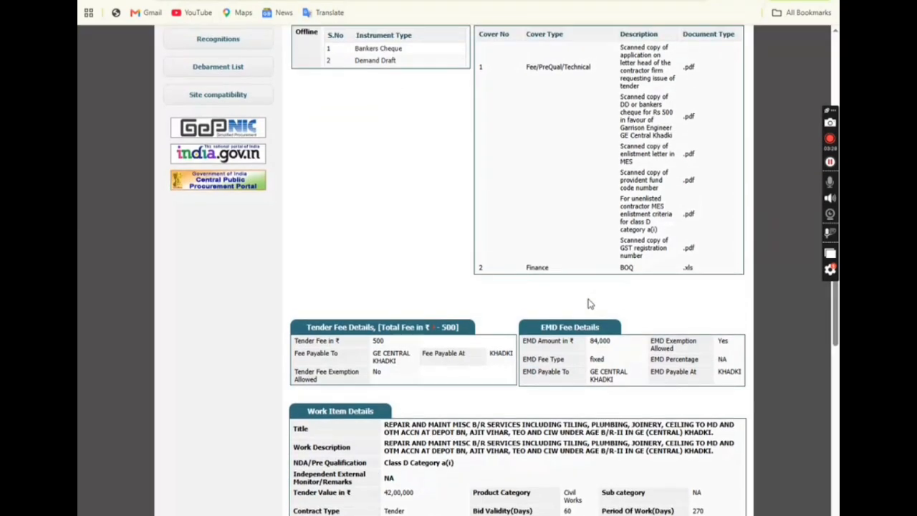
drag(621, 160, 652, 280)
click(682, 266)
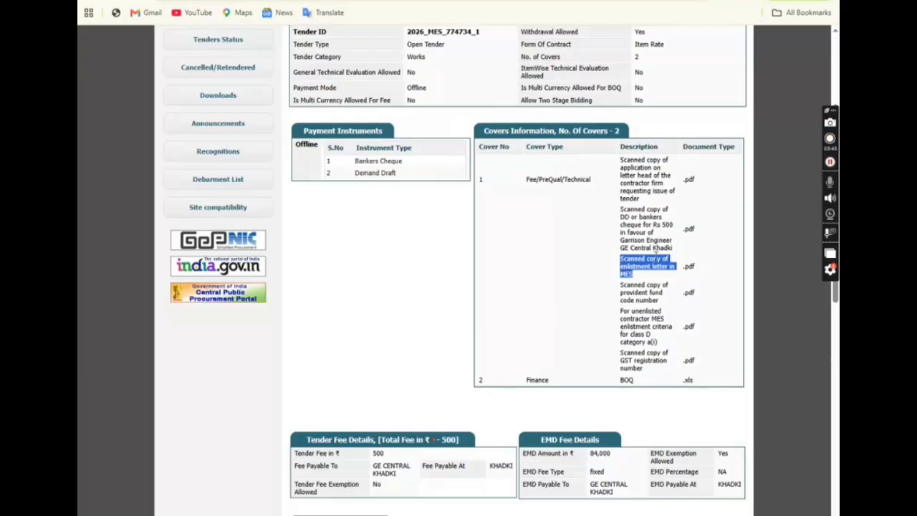
click(629, 293)
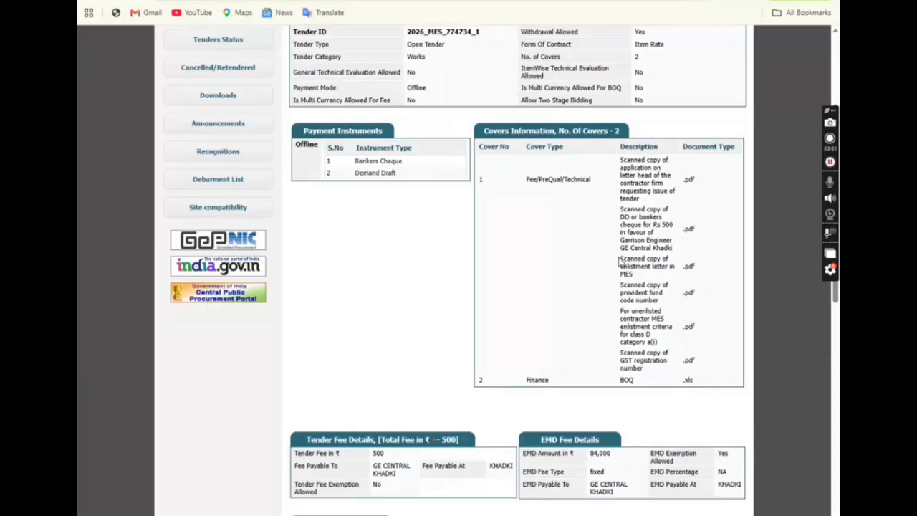
drag(620, 262, 656, 341)
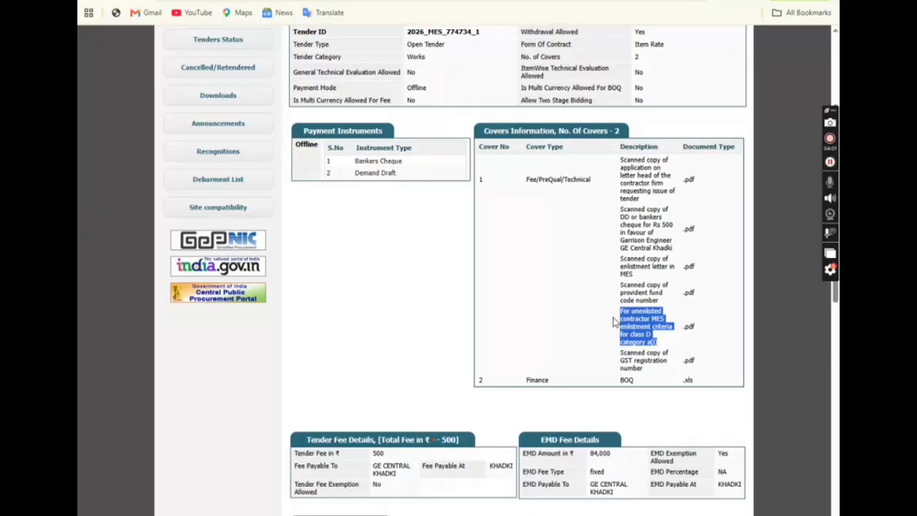
click(648, 337)
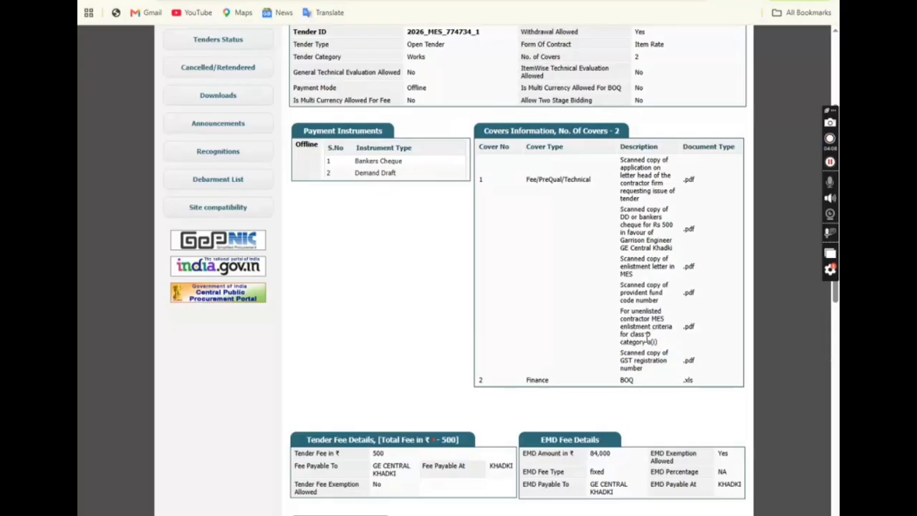
Mark the GST and Finance cover BOQ .xls requirements, then select Tender ID 2026_MES_774734_1.
drag(621, 350, 636, 382)
drag(528, 380, 721, 391)
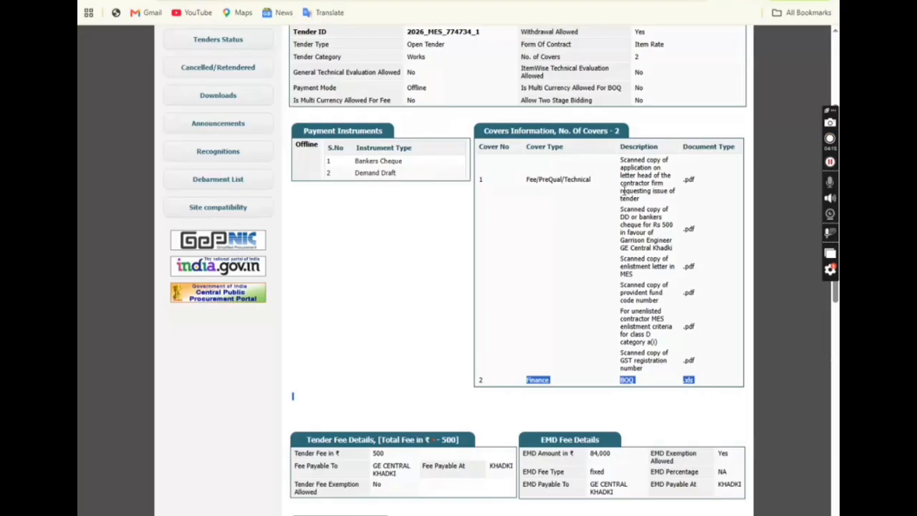
drag(621, 160, 667, 362)
scroll(598, 333, up, 3)
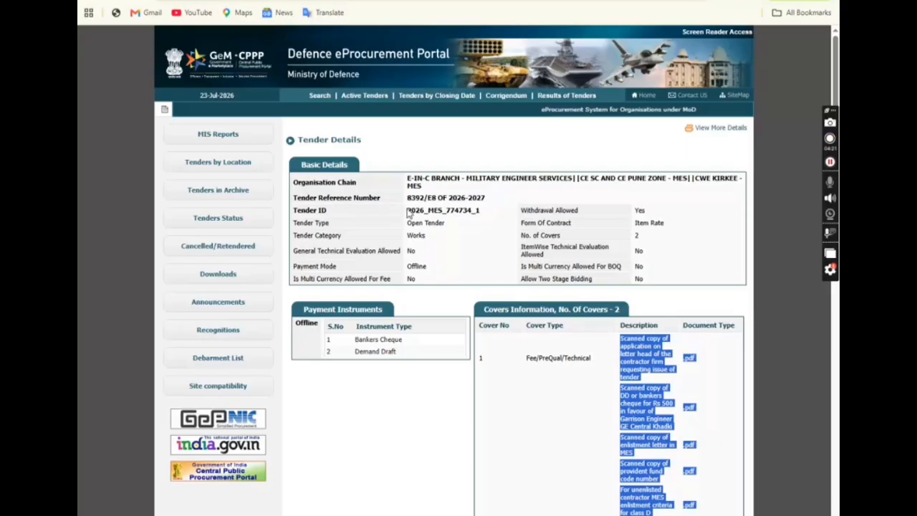
drag(406, 210, 482, 222)
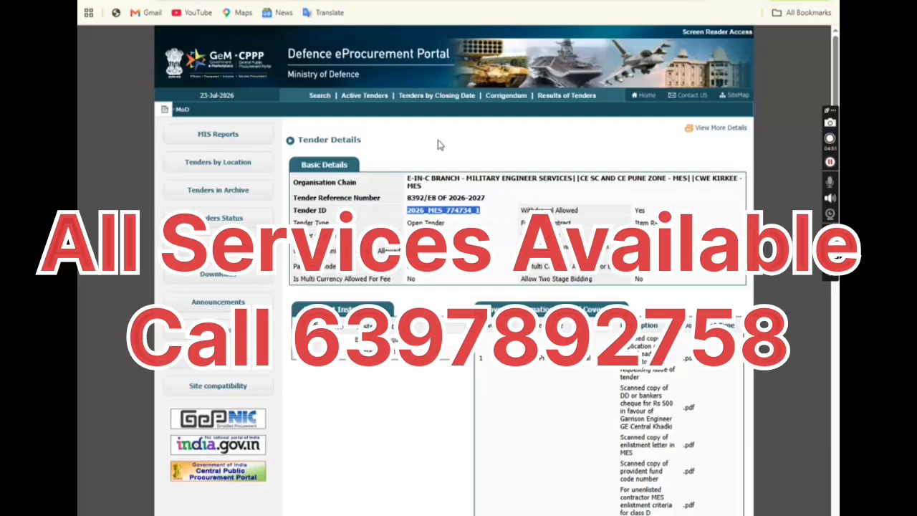
Go back from Tender Details through the tender list and search page to the portal home page.
click(830, 142)
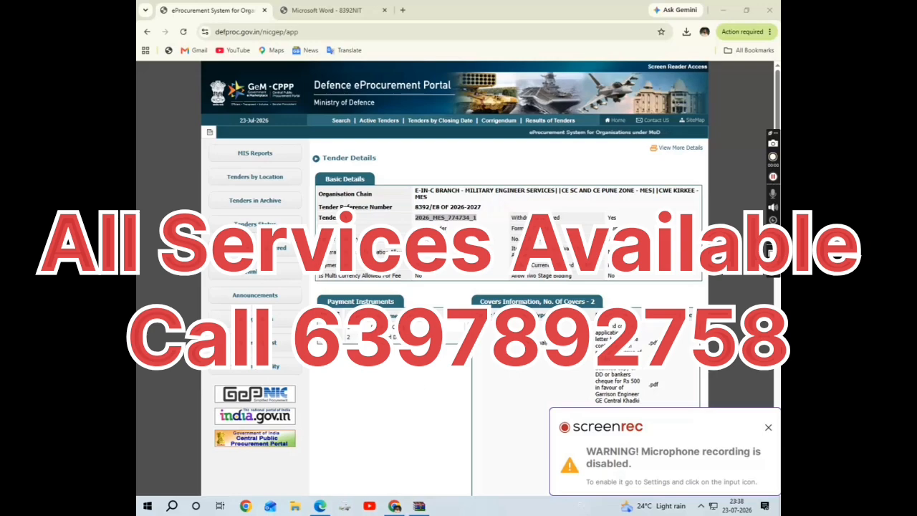
scroll(459, 286, down, 15)
click(768, 428)
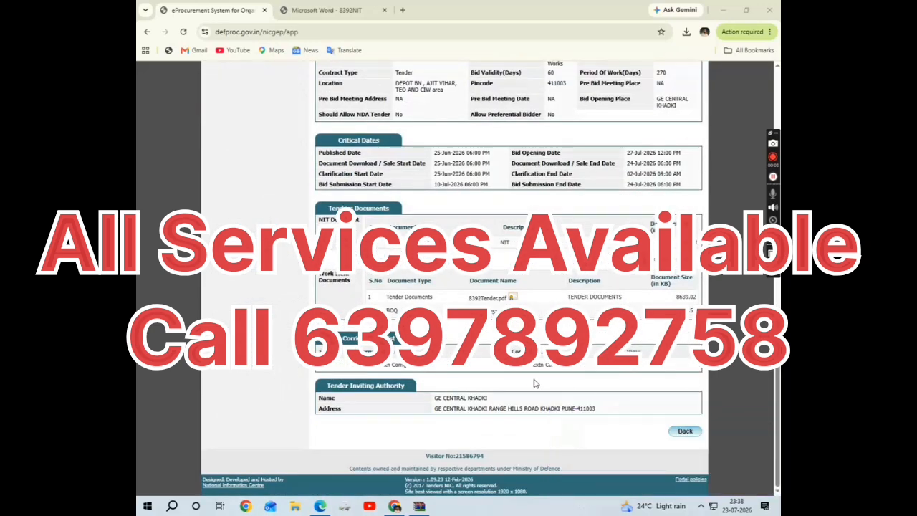
click(678, 431)
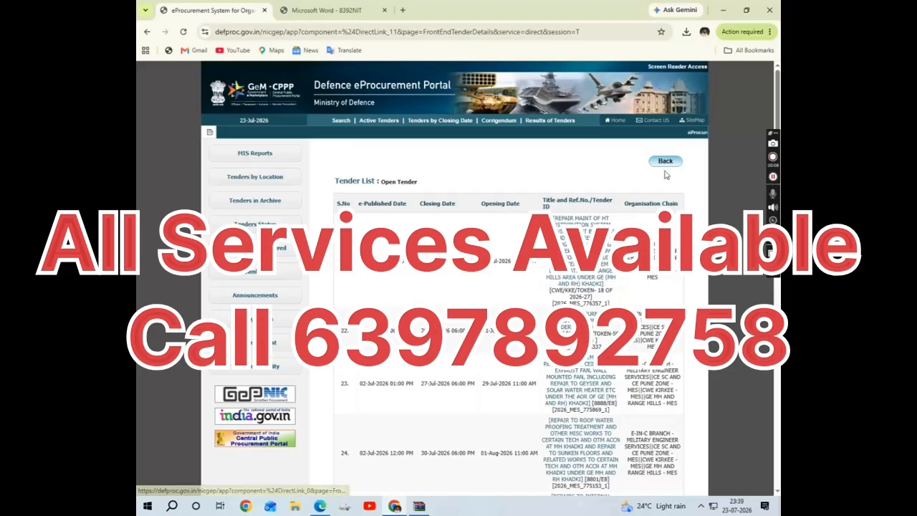
click(665, 163)
click(670, 158)
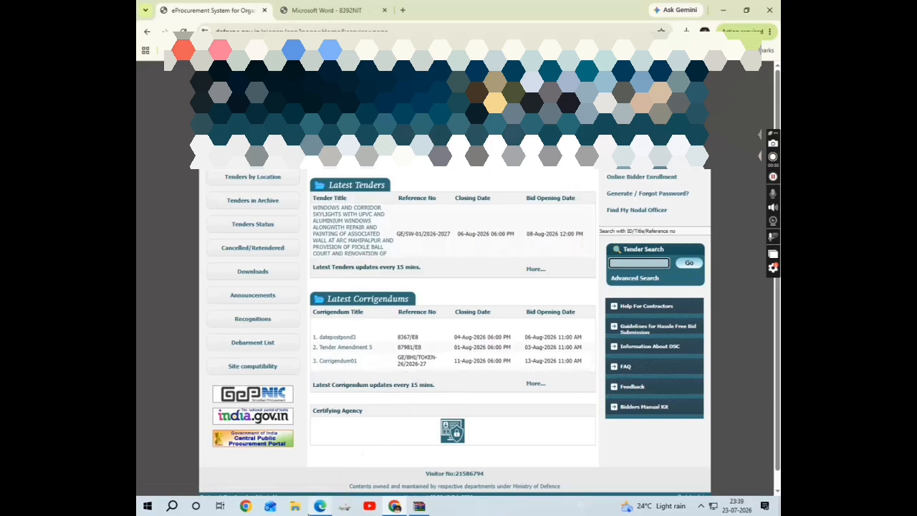
Open Search Active Tenders in the bidder's Edge window, glance at Chrome, then return to Edge.
mouse_move(319, 506)
click(324, 482)
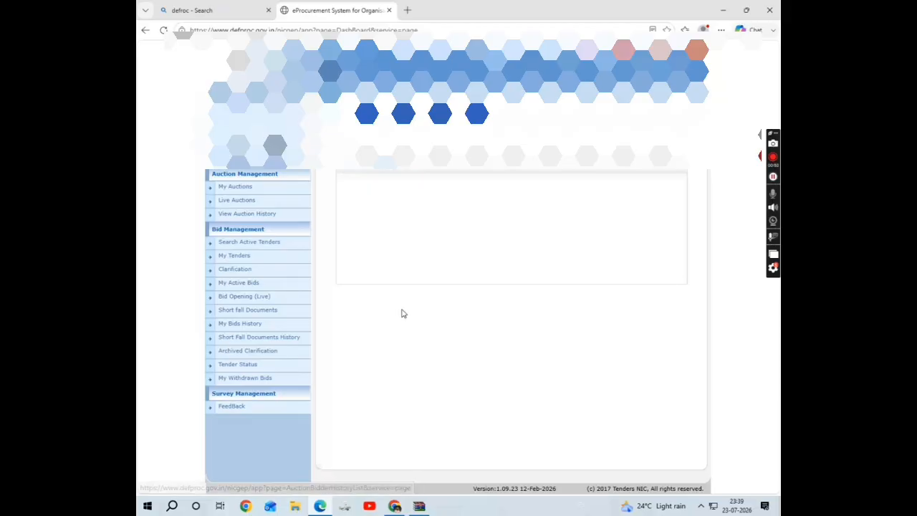
click(252, 240)
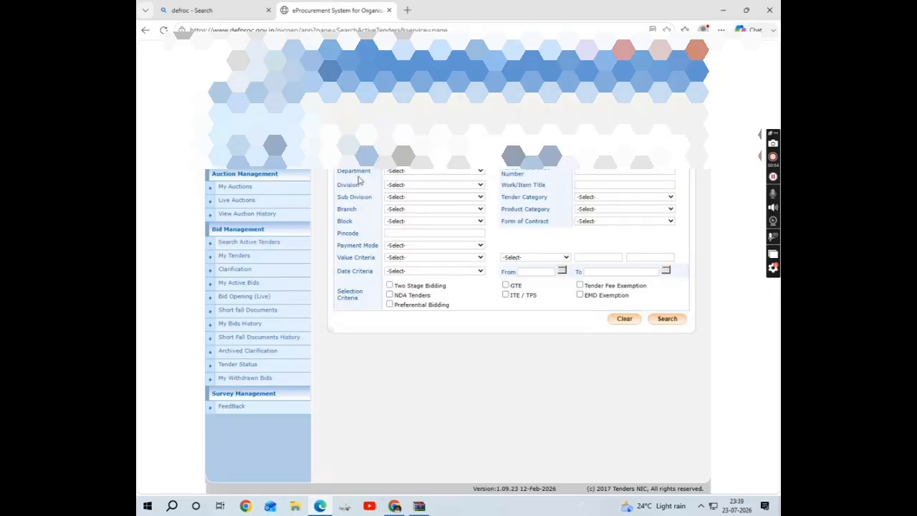
mouse_move(394, 506)
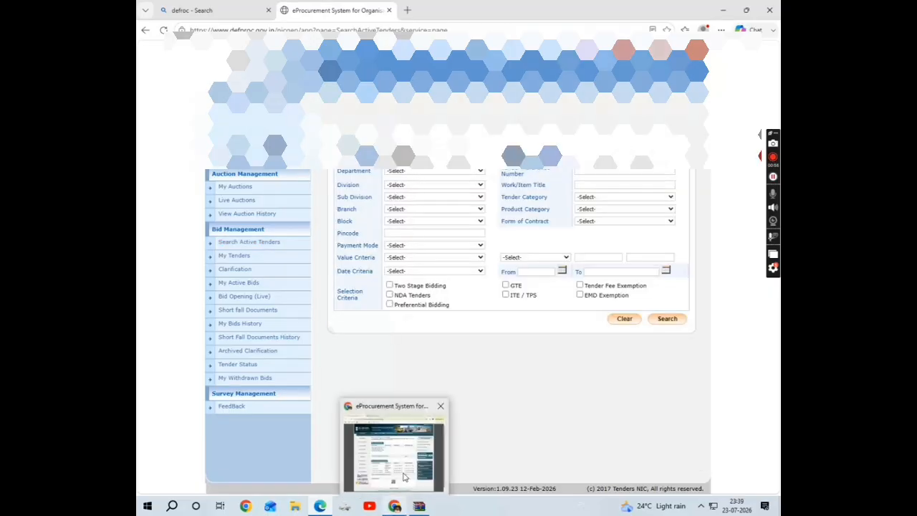
click(389, 445)
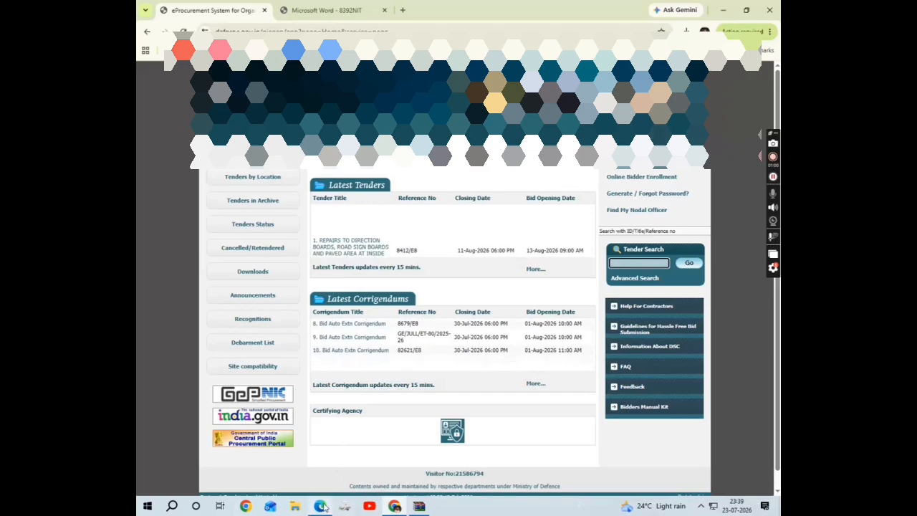
mouse_move(319, 506)
click(317, 444)
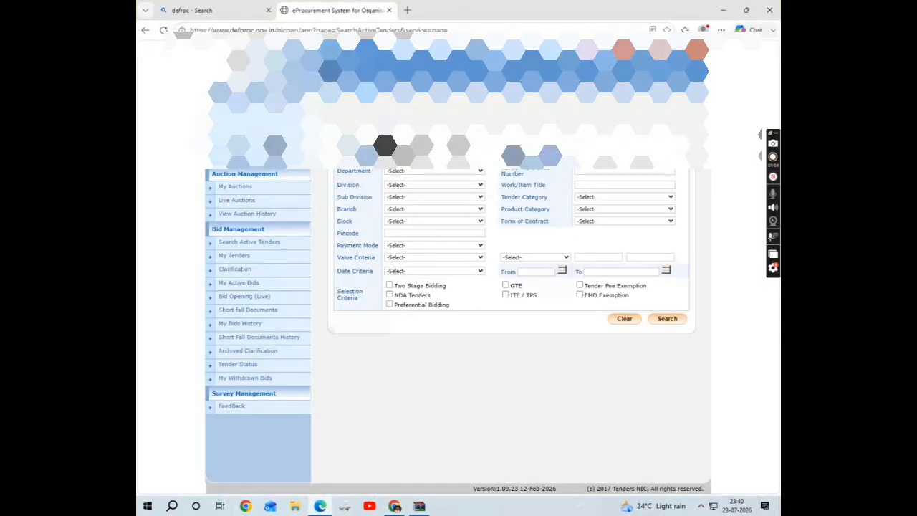
Search active tenders, set 2026_MES_774734_1 as favourite, and view it from My Tenders.
click(660, 321)
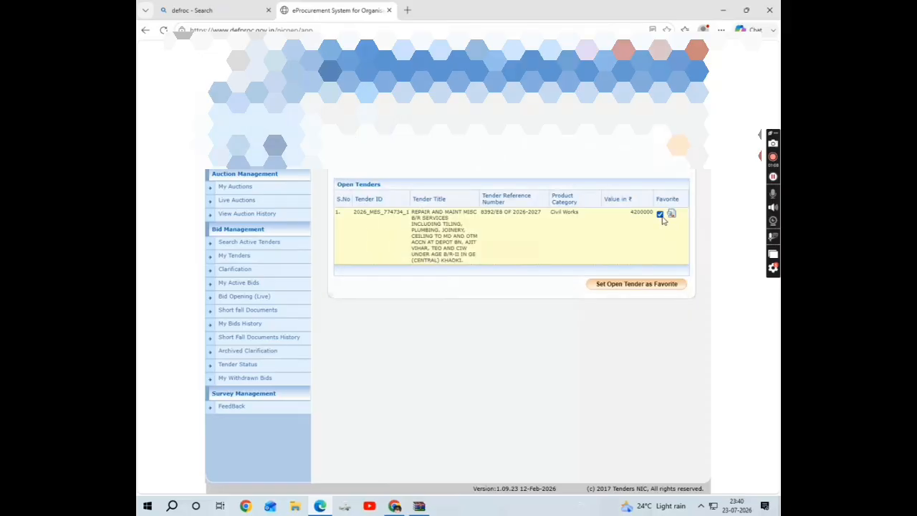
click(621, 285)
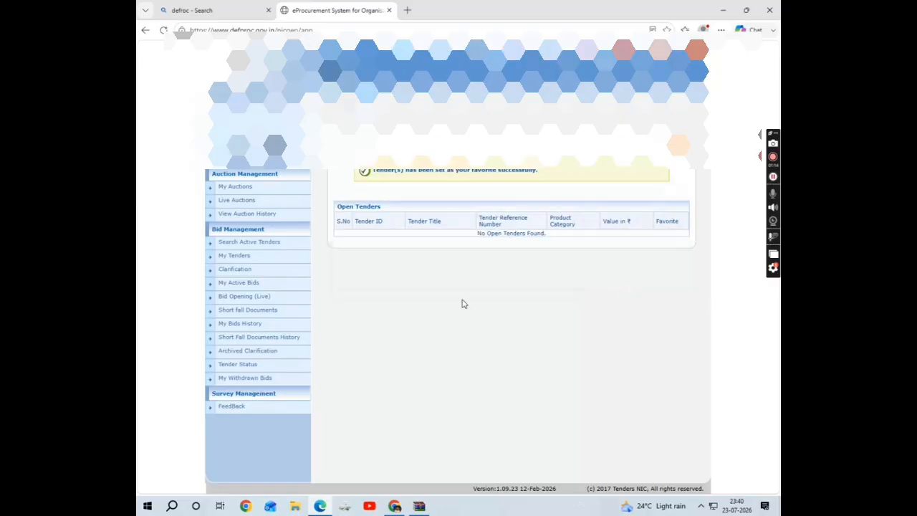
click(238, 259)
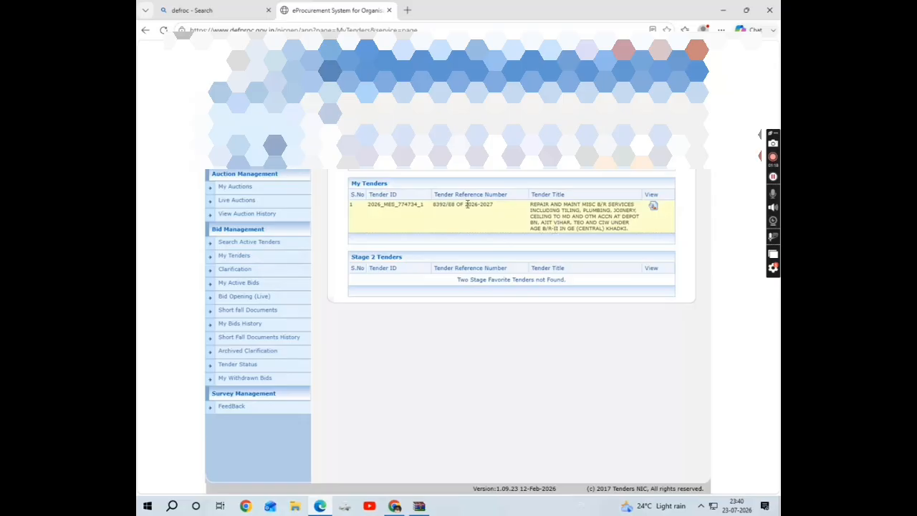
drag(419, 206, 673, 212)
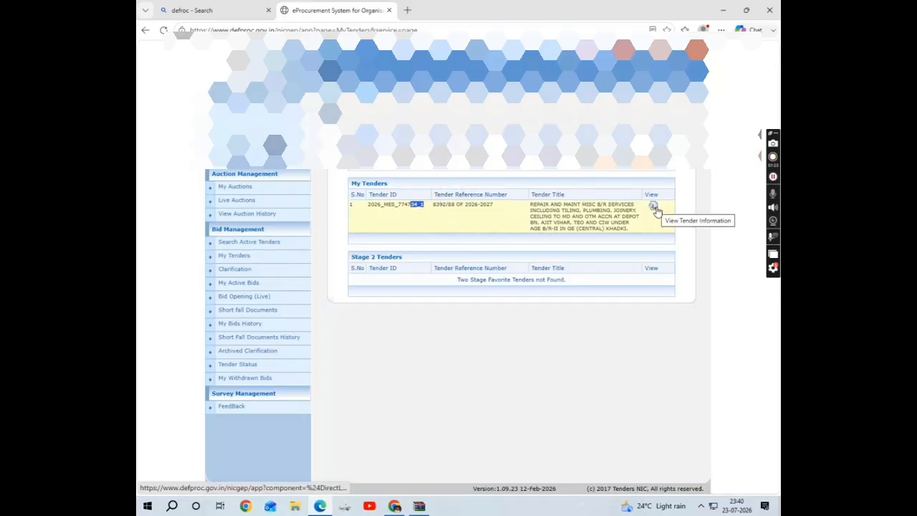
click(653, 207)
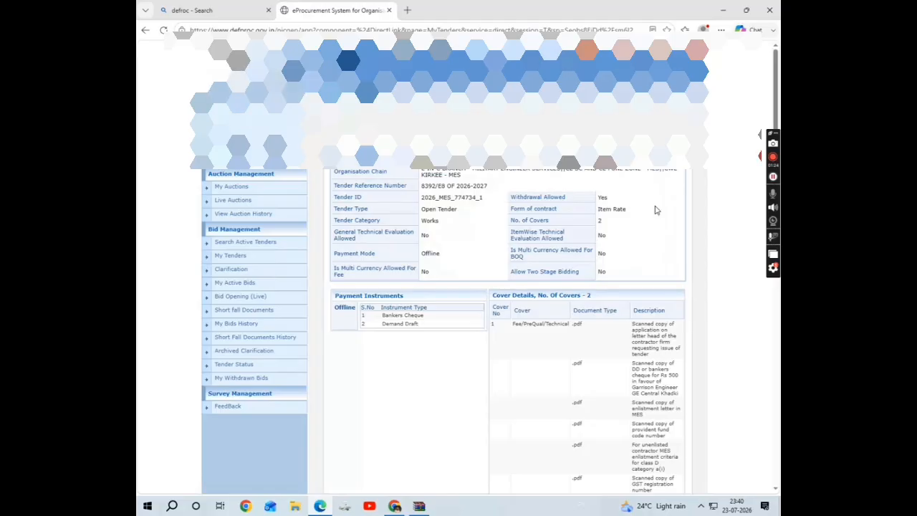
Proceed for bid submission, accept the declaration, and advance to the next bid form step.
scroll(506, 275, down, 10)
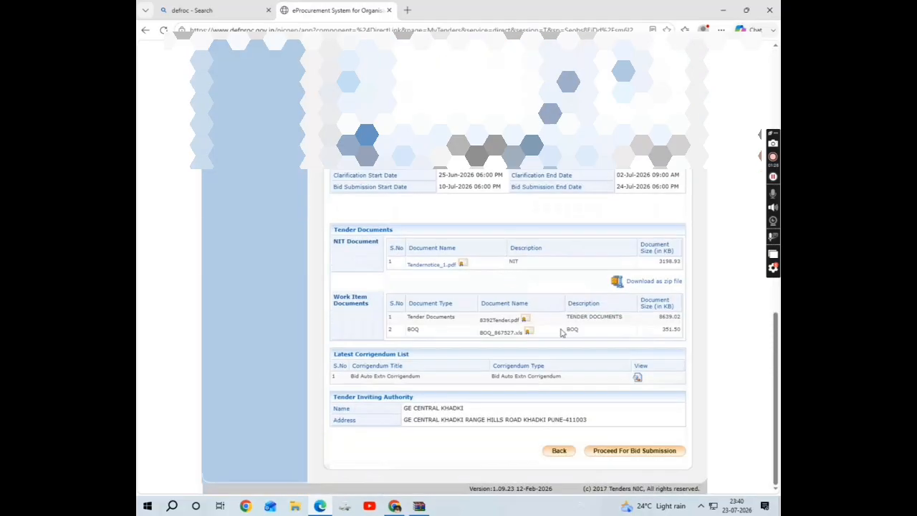
click(636, 451)
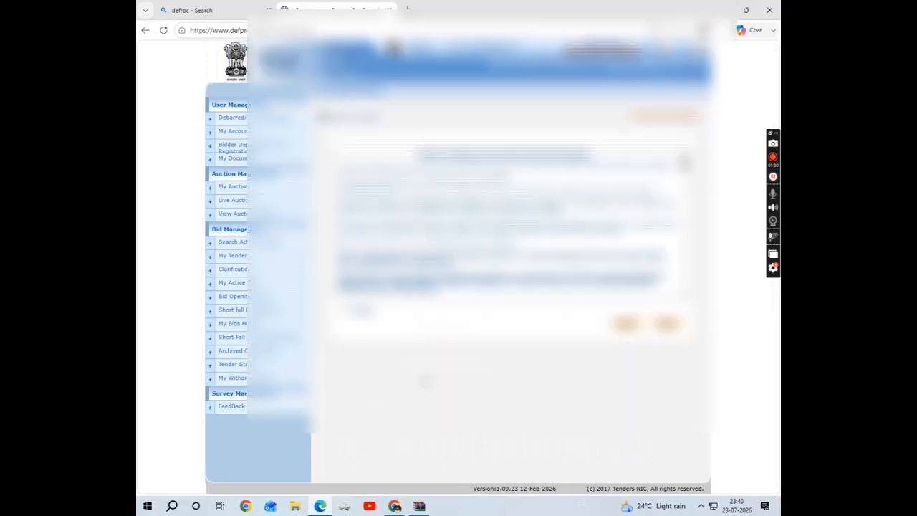
click(346, 308)
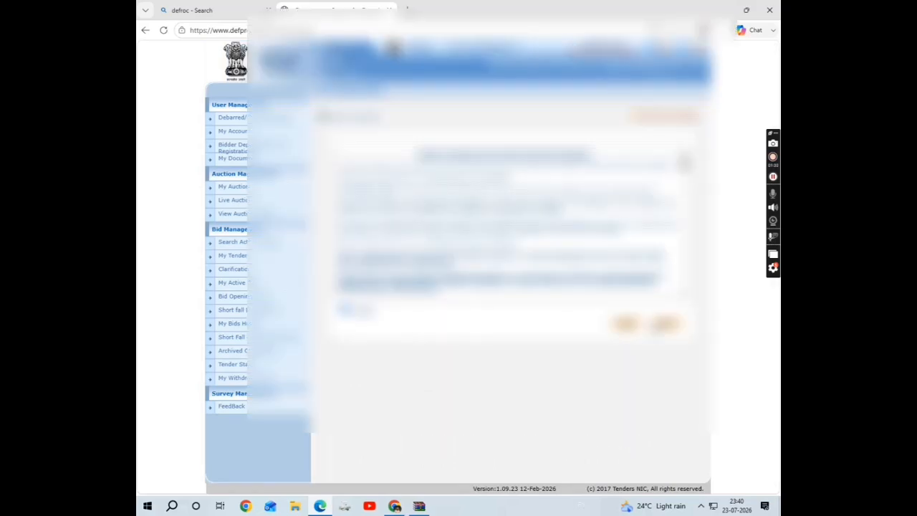
click(666, 326)
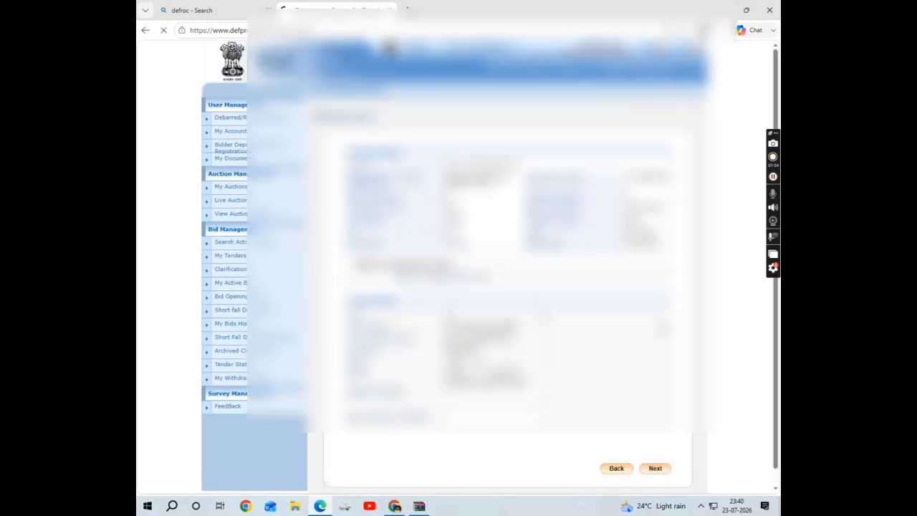
scroll(489, 264, down, 1)
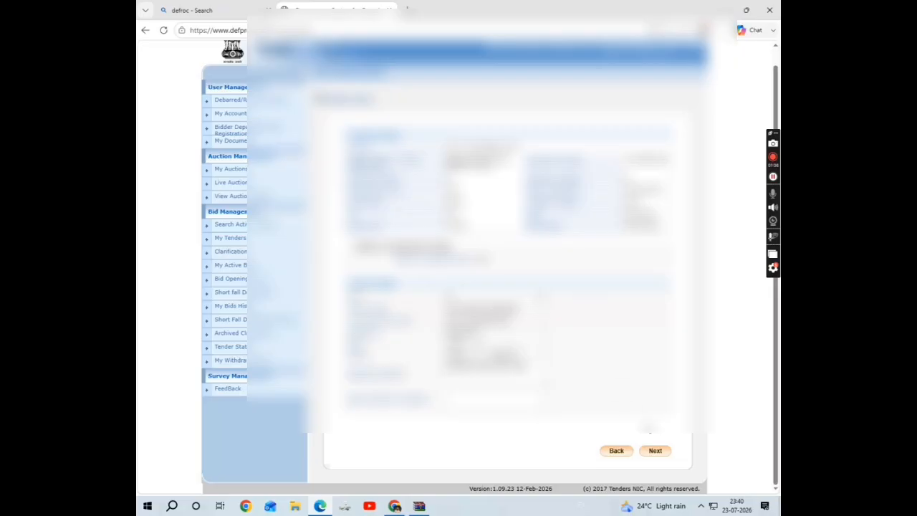
click(653, 451)
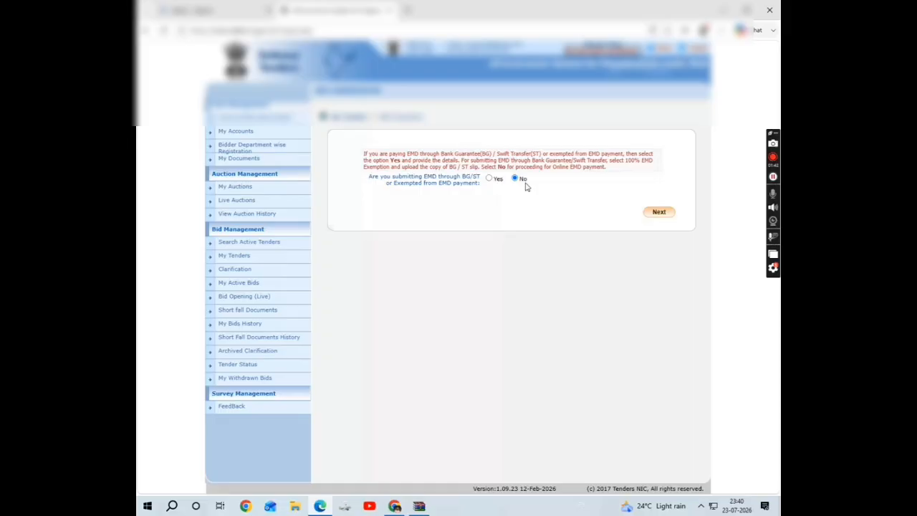
Declare the EMD as exempted, keeping it Fixed, with an exemption amount of 84000.
click(488, 179)
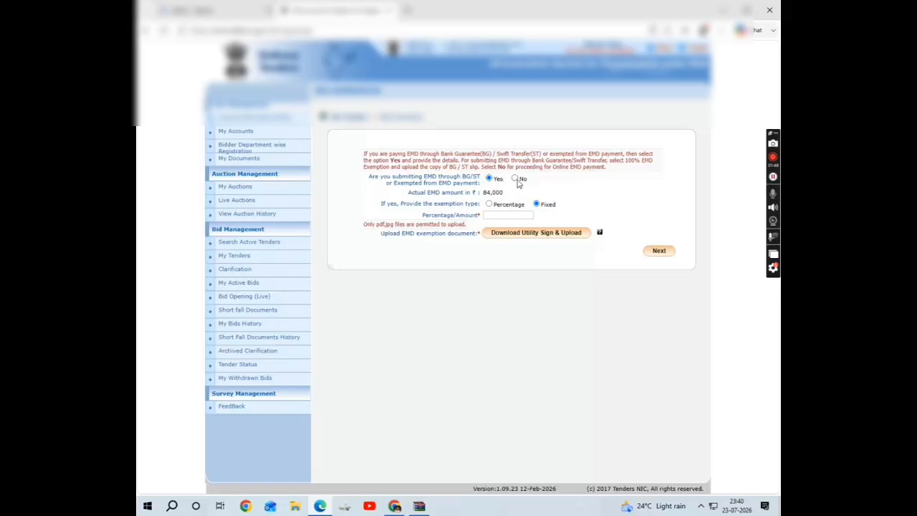
click(514, 179)
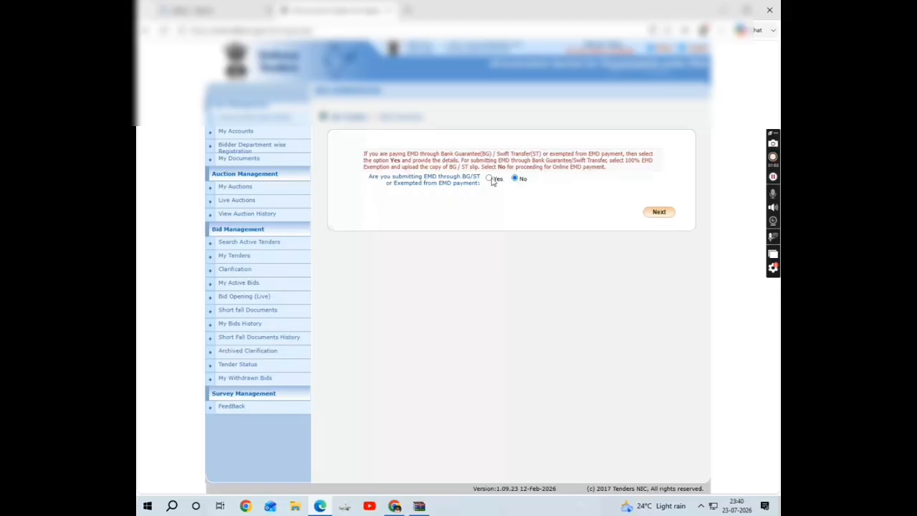
click(489, 179)
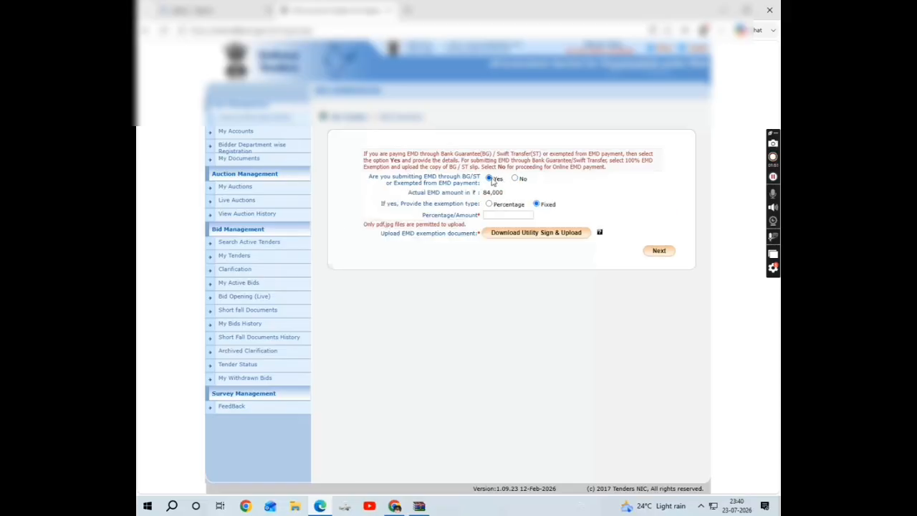
click(506, 216)
text(84000)
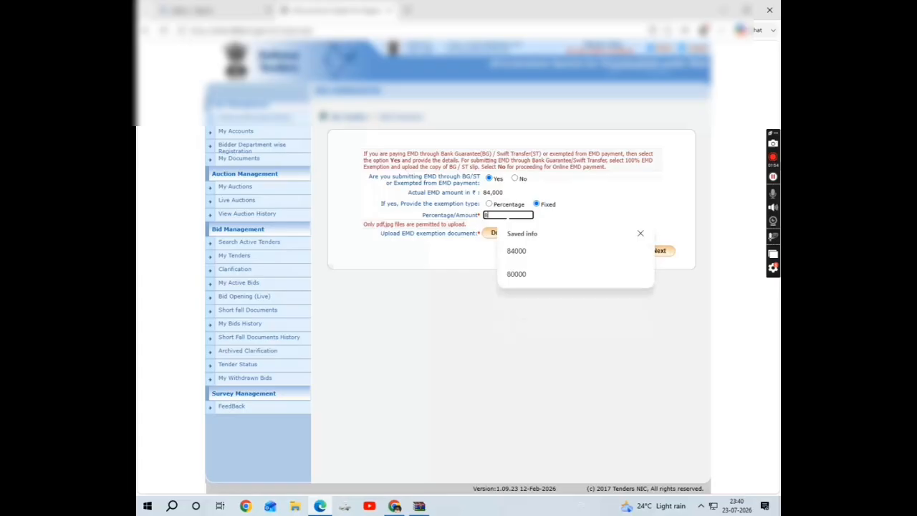
Continue past the EMD payment notice and download the Sign & Upload utility for the exemption document.
click(660, 258)
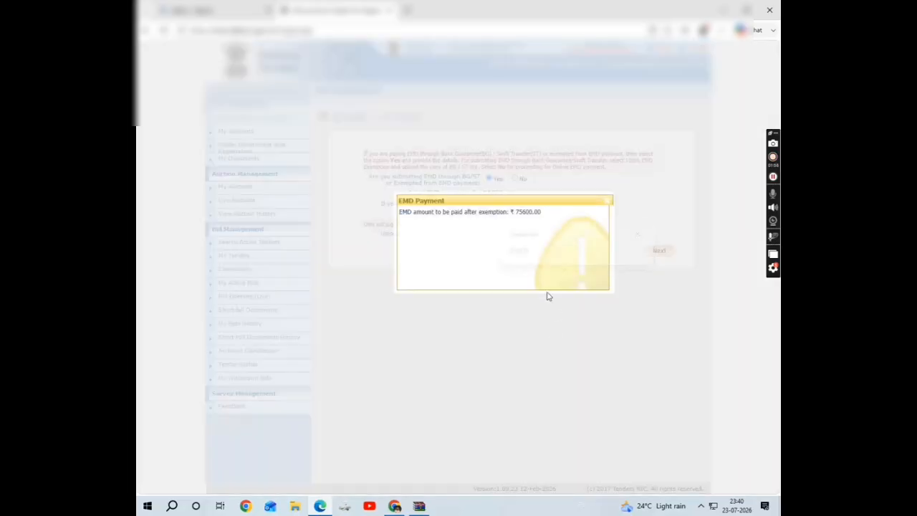
click(608, 206)
click(513, 233)
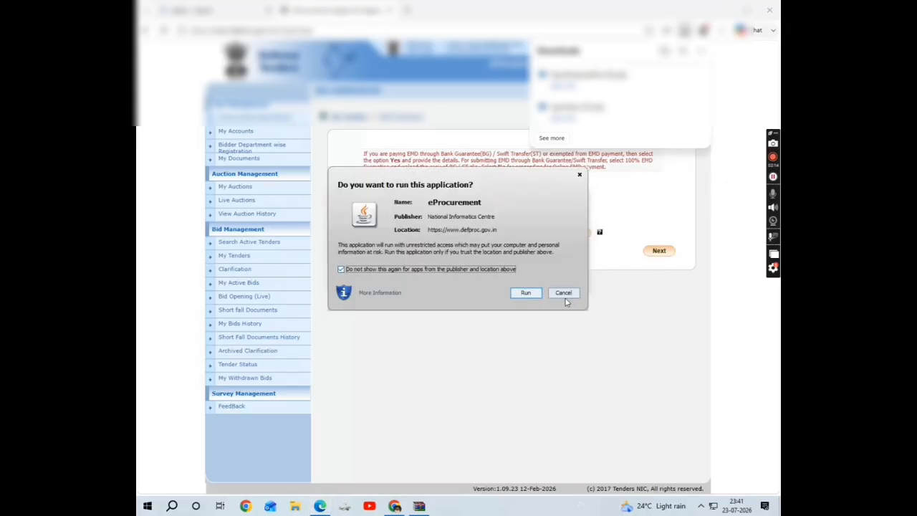
Allow the signing utility to run and choose MES_REG.pdf from Desktop's mes tender upload documents folder.
click(527, 292)
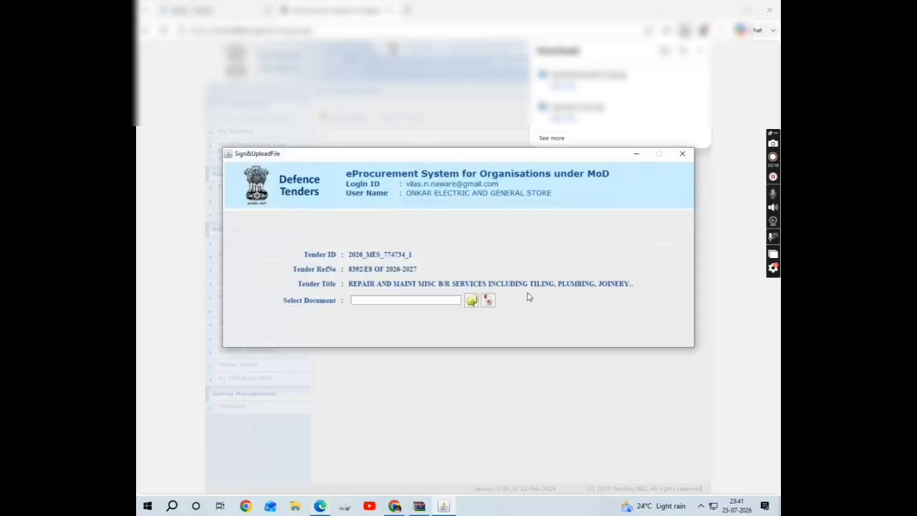
click(471, 301)
click(500, 194)
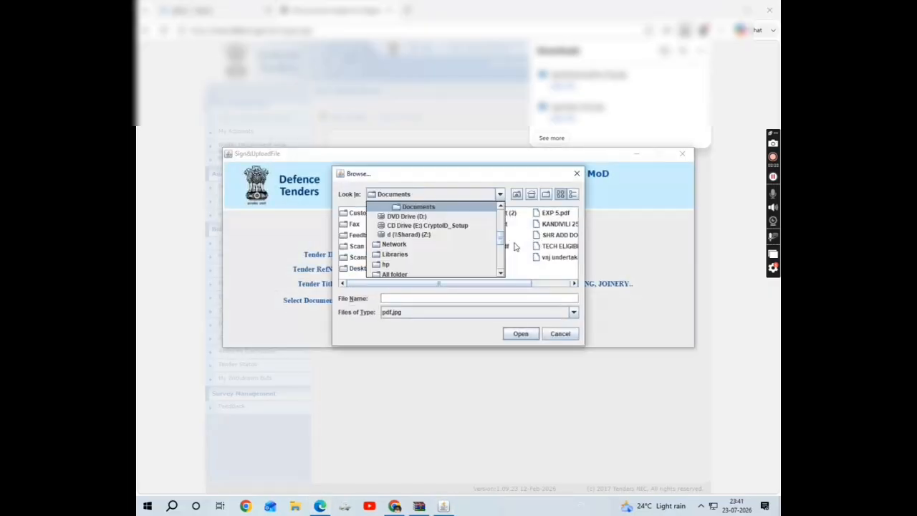
drag(502, 240, 507, 205)
click(428, 217)
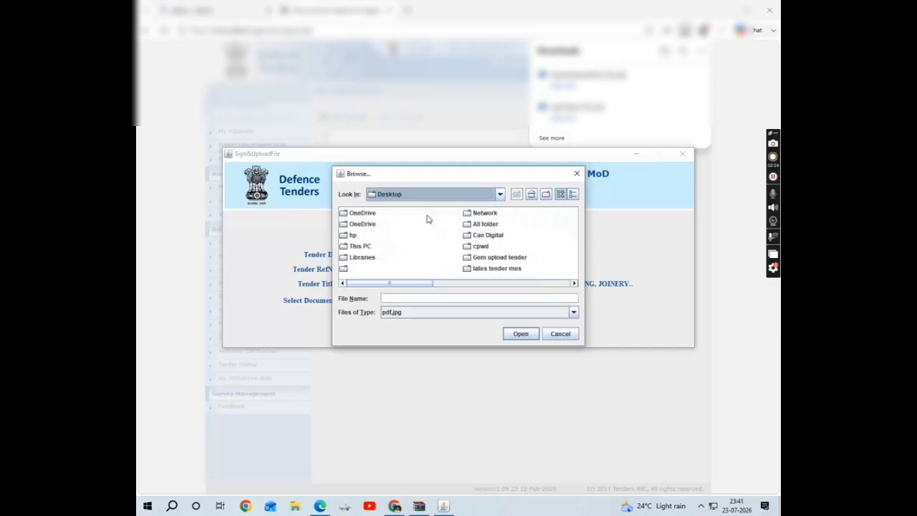
drag(412, 284, 458, 291)
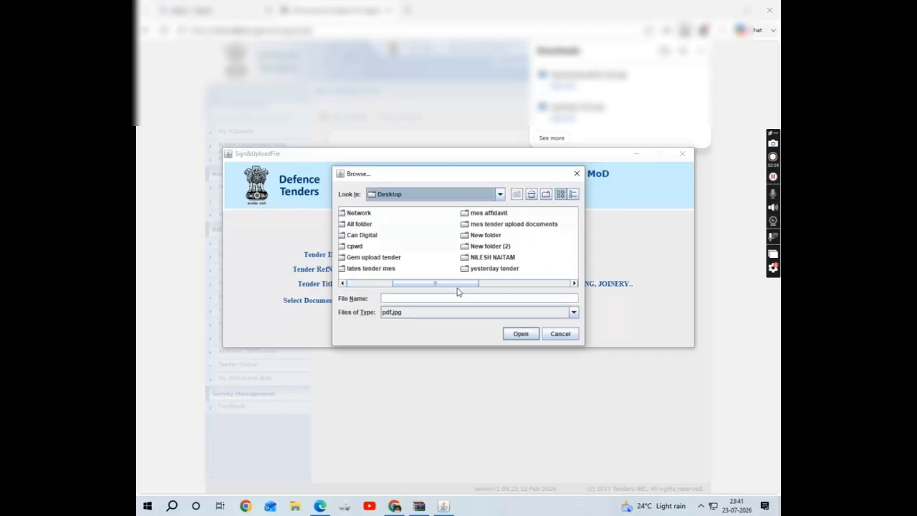
double_click(525, 226)
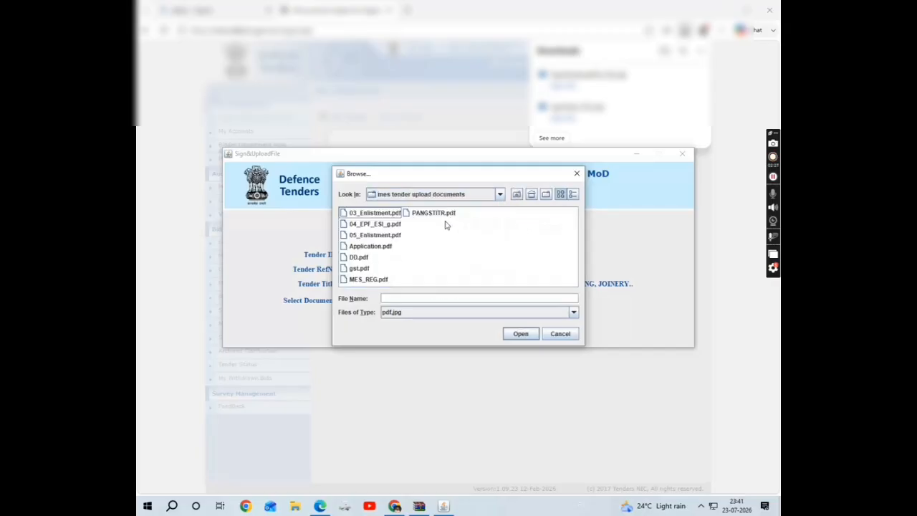
click(364, 278)
click(512, 335)
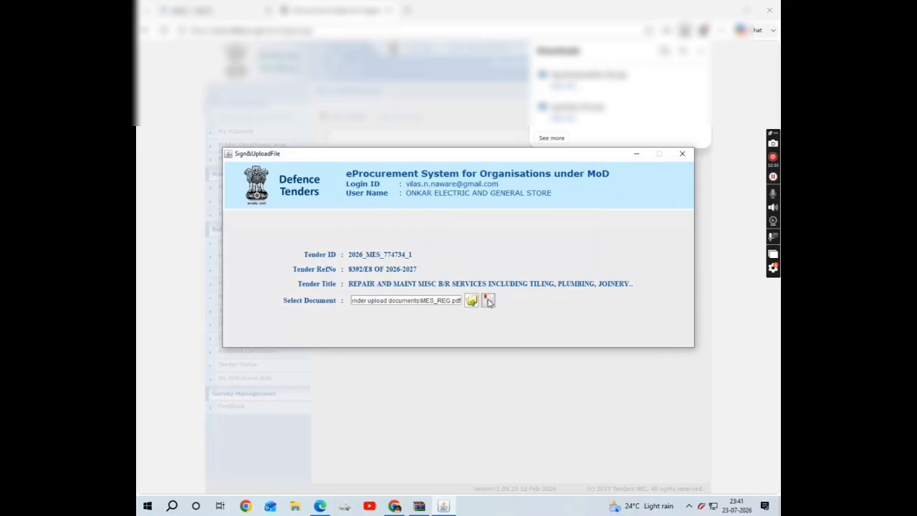
Sign the chosen document by entering the token User PIN and acknowledging the message.
click(488, 301)
text(1)
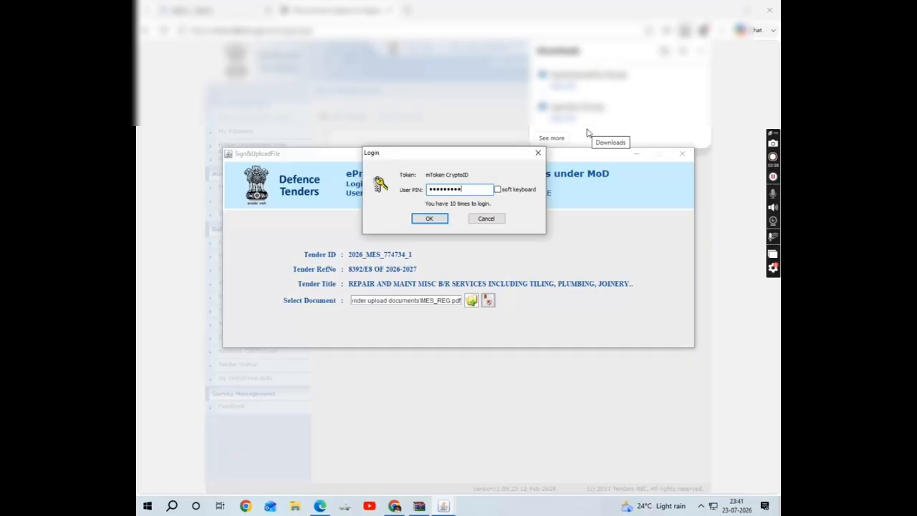
click(437, 218)
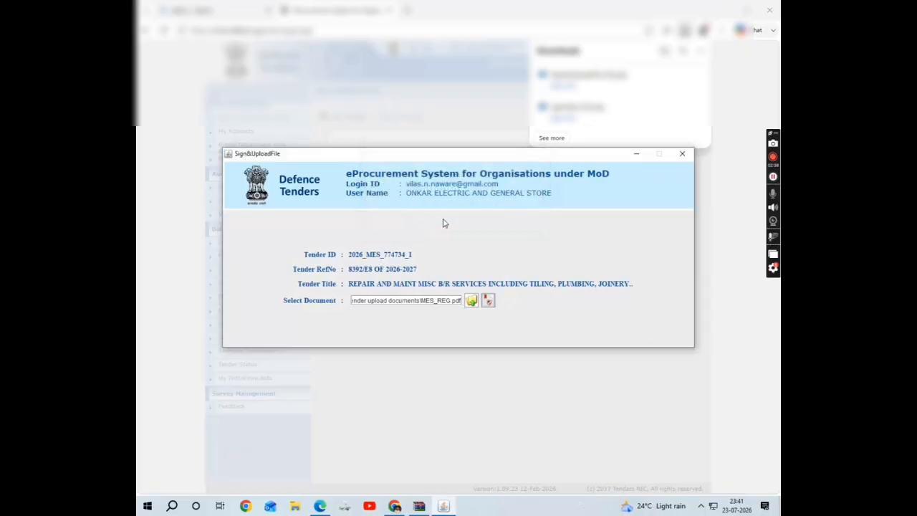
click(456, 263)
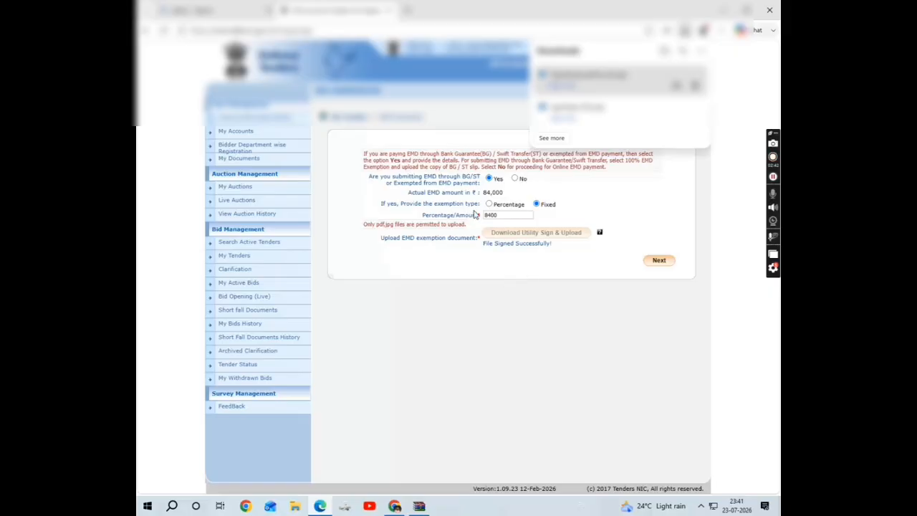
Choose to pay the bid fees offline and confirm the payment details.
click(660, 262)
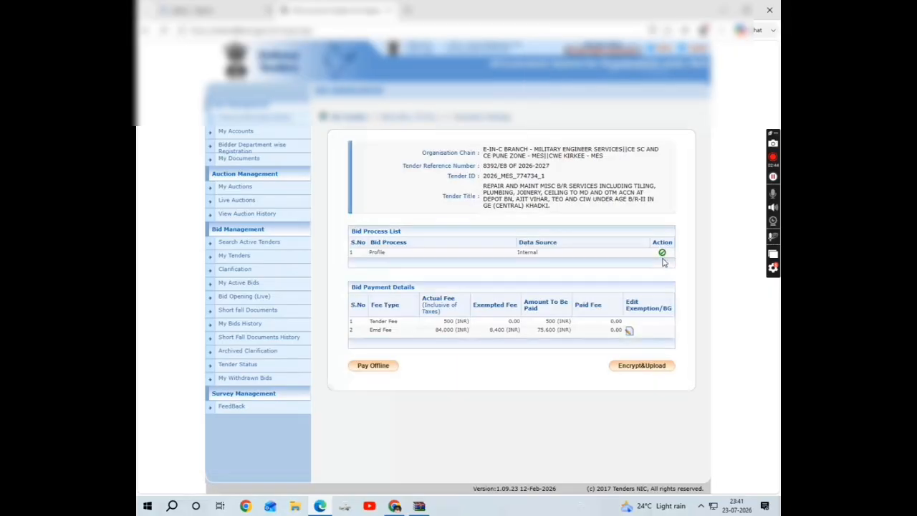
click(370, 366)
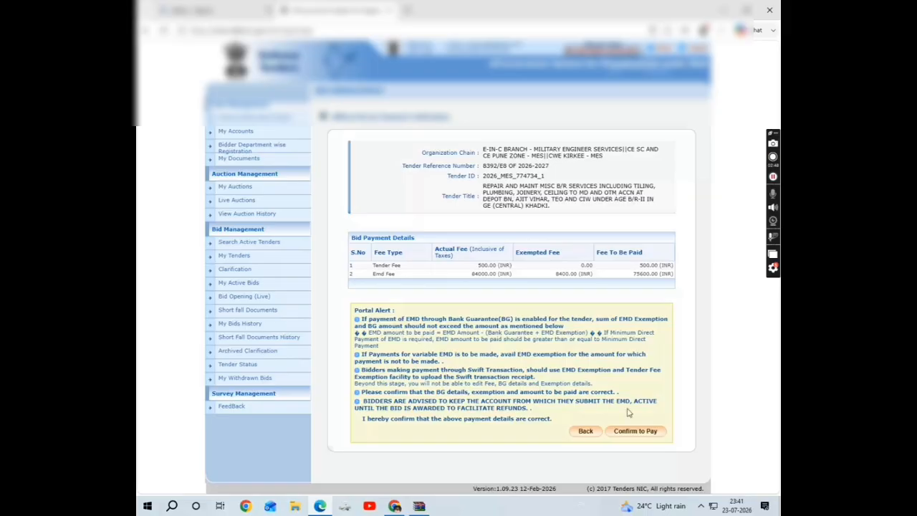
click(644, 432)
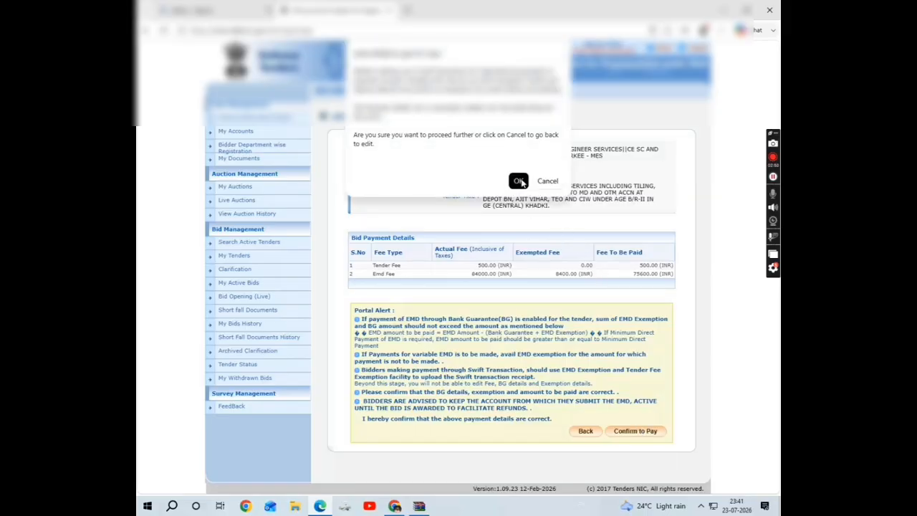
click(518, 181)
click(433, 250)
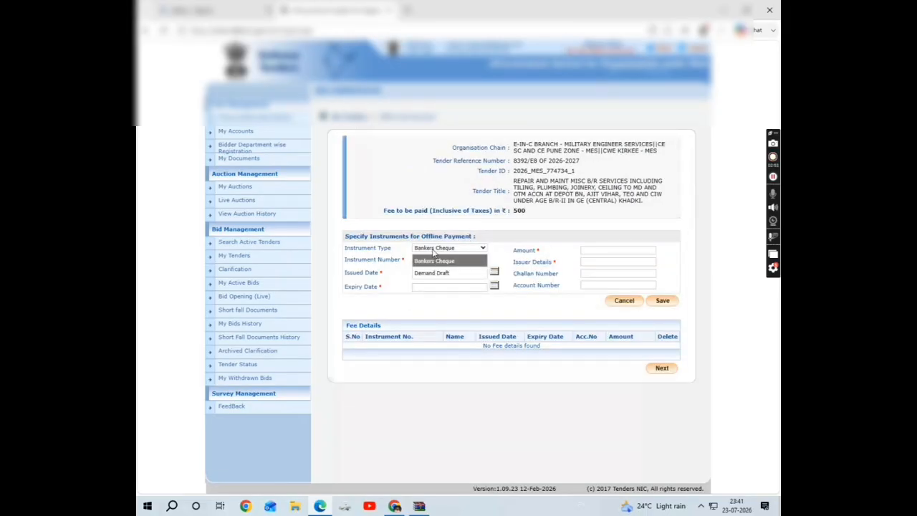
click(432, 273)
click(427, 259)
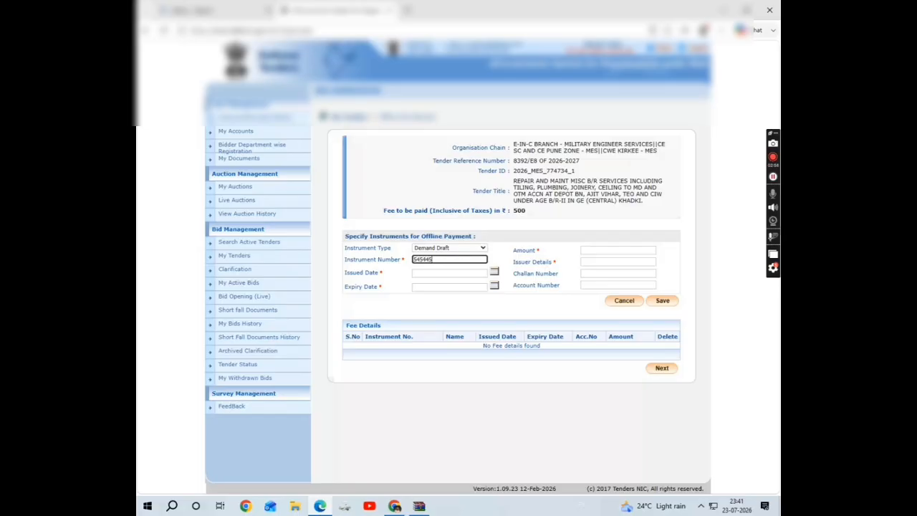
click(494, 272)
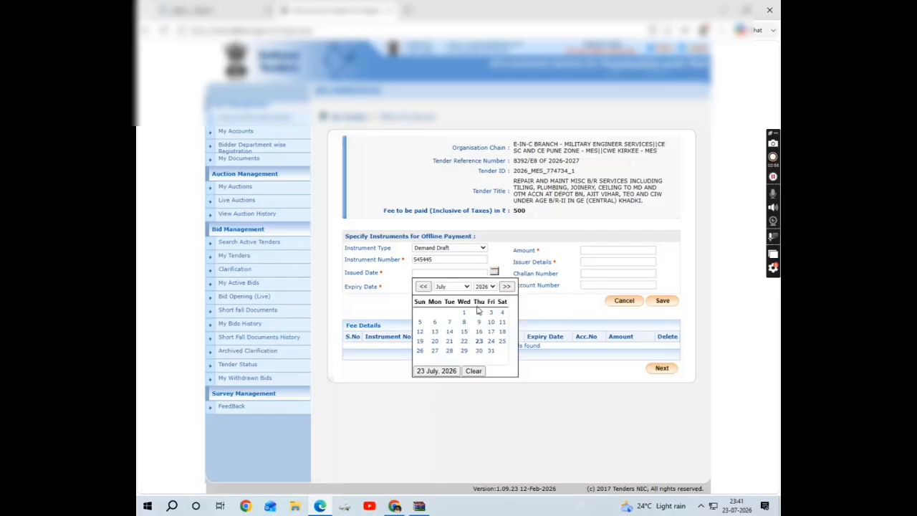
click(479, 341)
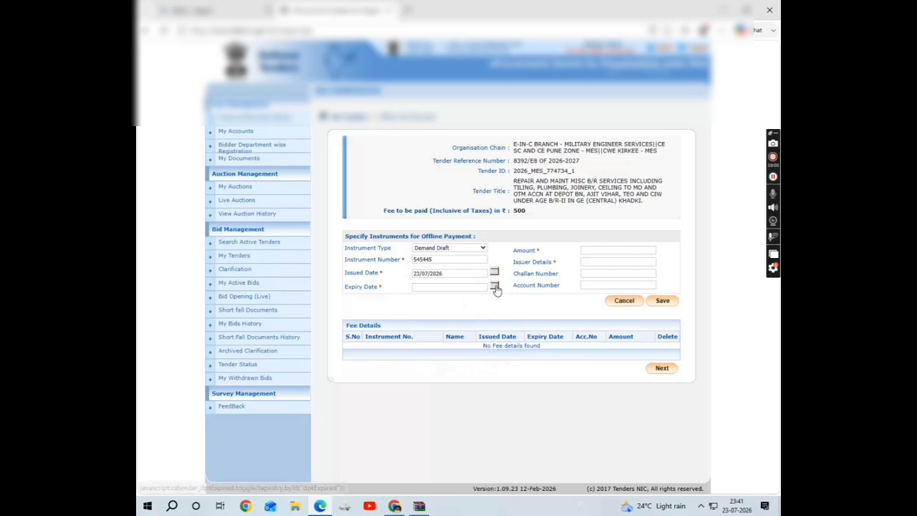
click(494, 286)
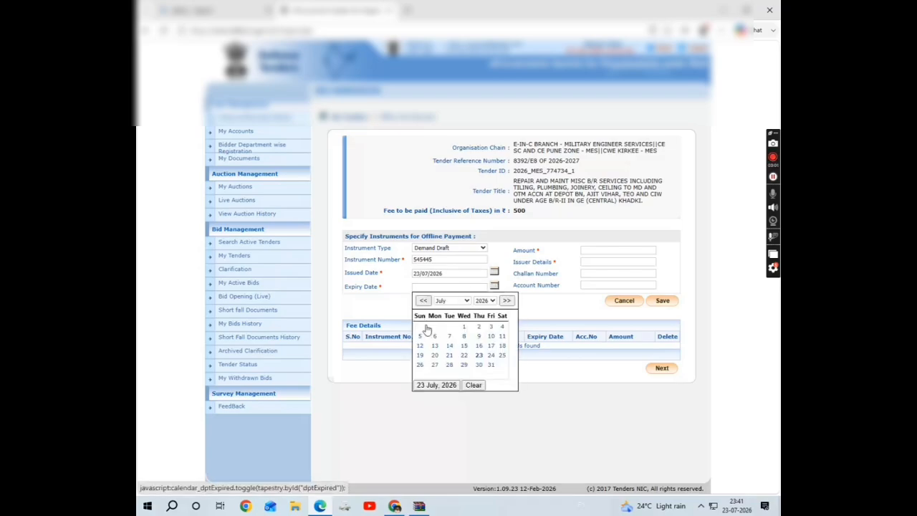
click(464, 304)
click(450, 408)
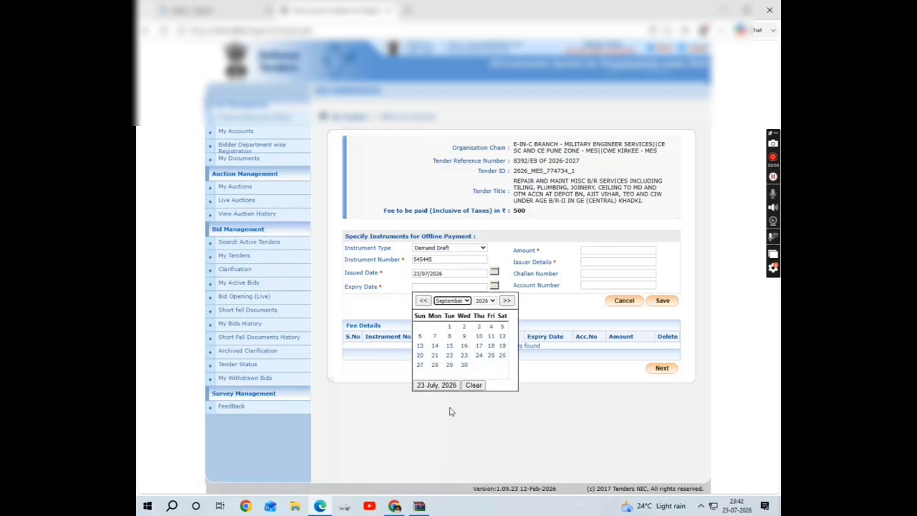
click(478, 346)
Fill in amount 500 with Canara Bank as issuer, save the draft, and continue to EMD payment.
click(603, 250)
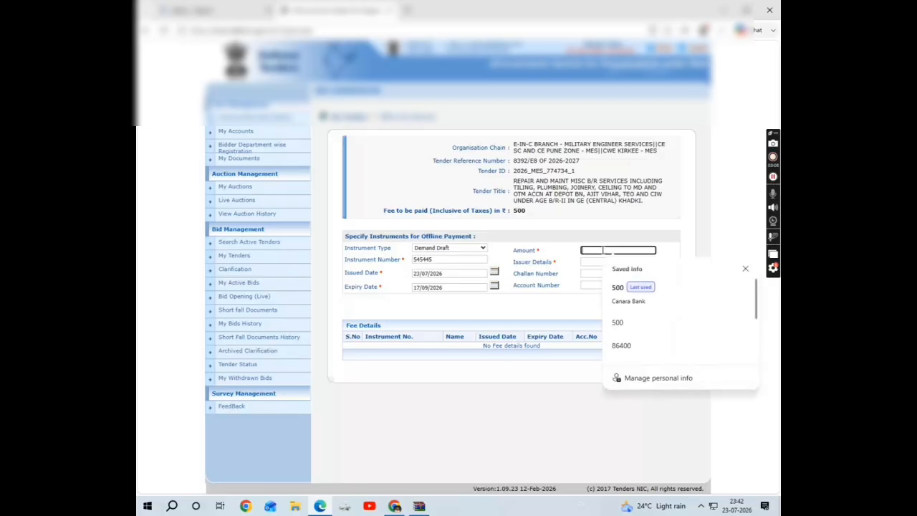
key(Down)
key(Return)
click(663, 304)
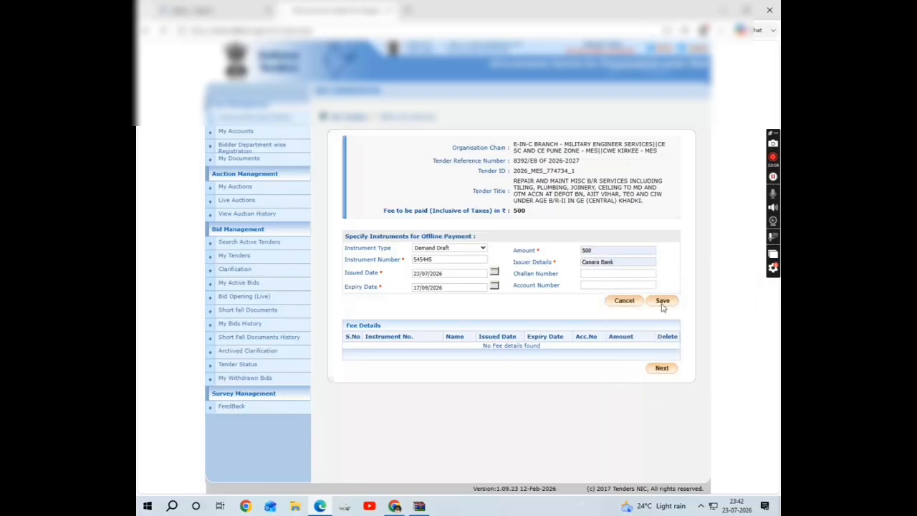
click(661, 376)
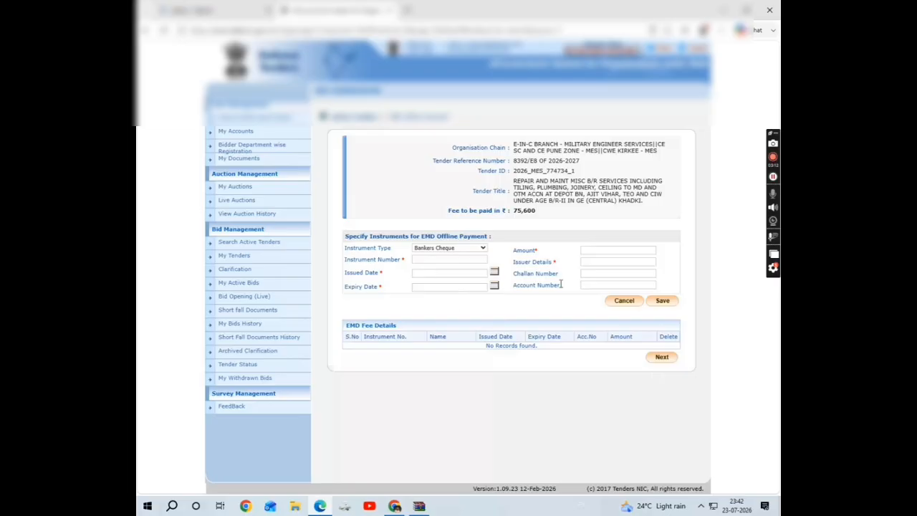
Finish the ₹75,600 EMD entry with Bankers Cheque and return to the bid payment details.
click(659, 356)
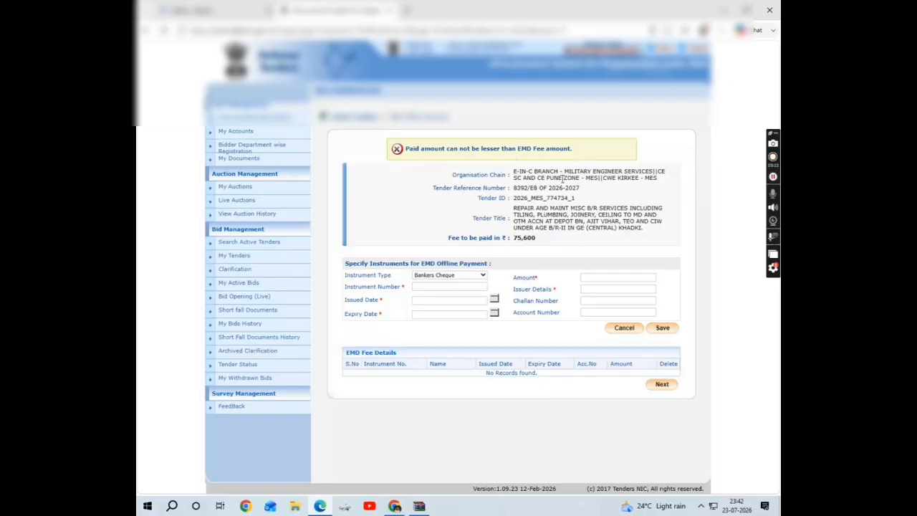
click(470, 276)
click(468, 276)
click(466, 276)
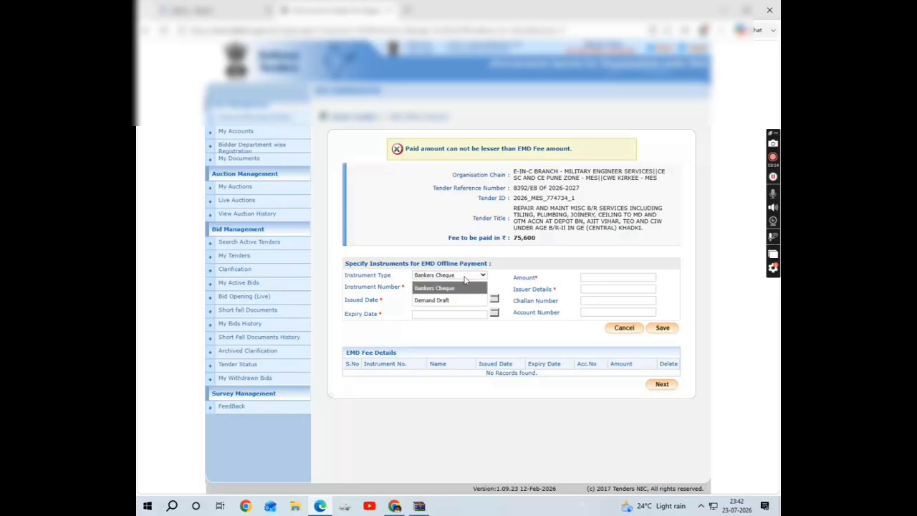
click(464, 276)
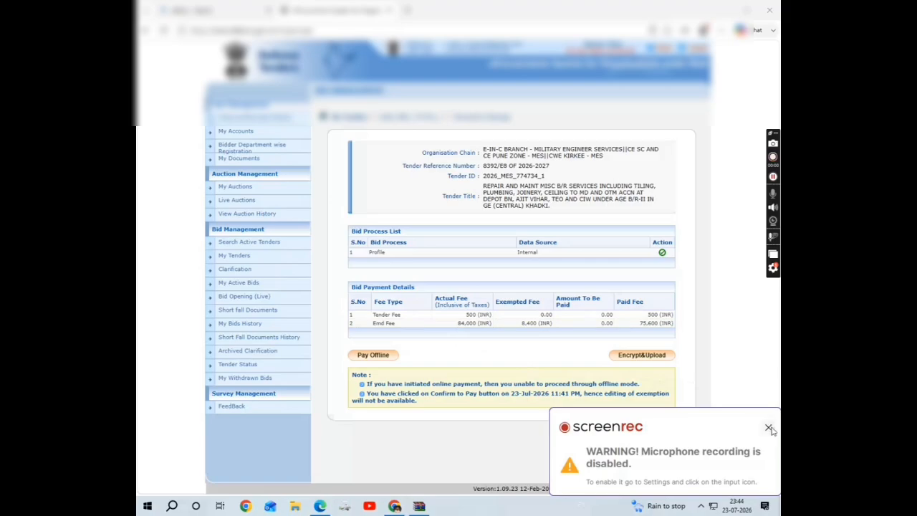
click(768, 427)
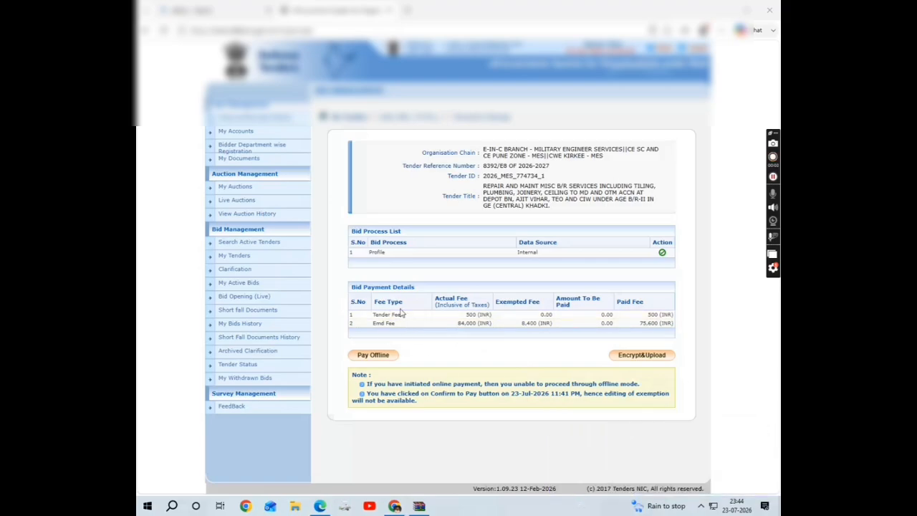
Launch the Encrypt & Upload utility for the Fee/PreQual/Technical cover, allowing it to run.
click(622, 357)
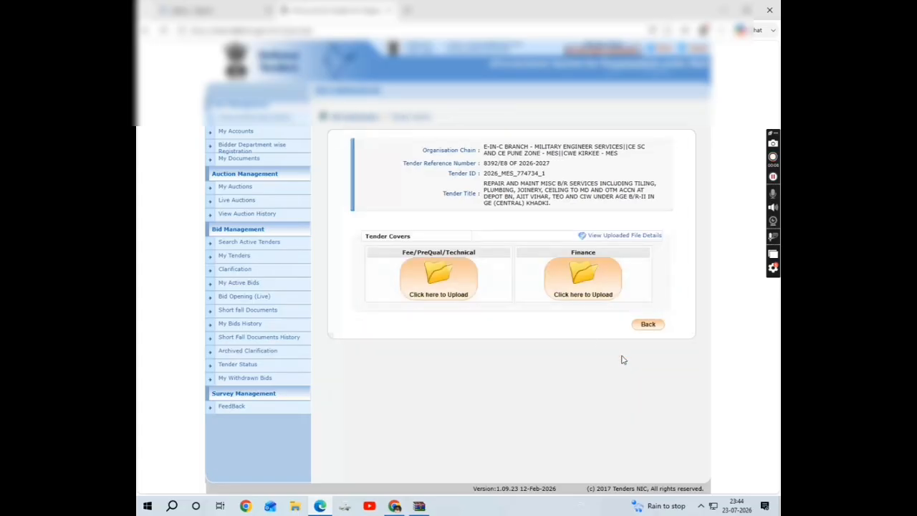
click(432, 276)
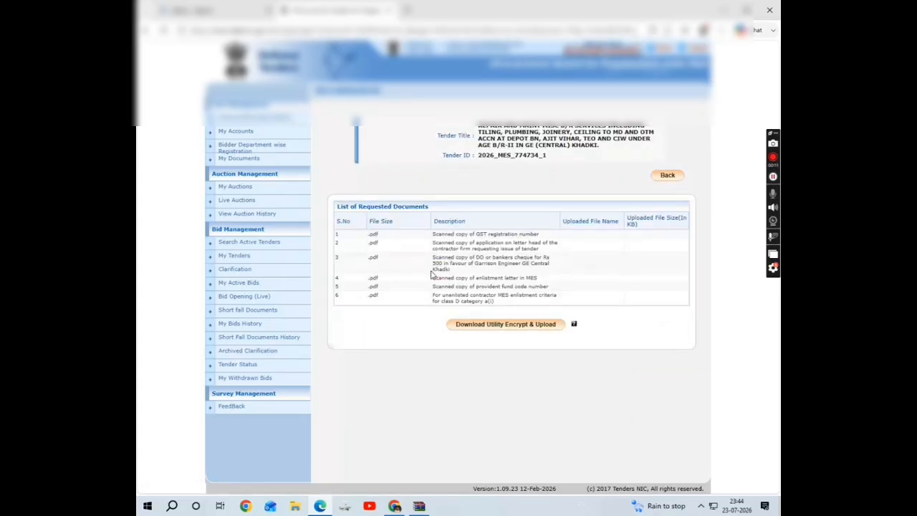
click(485, 326)
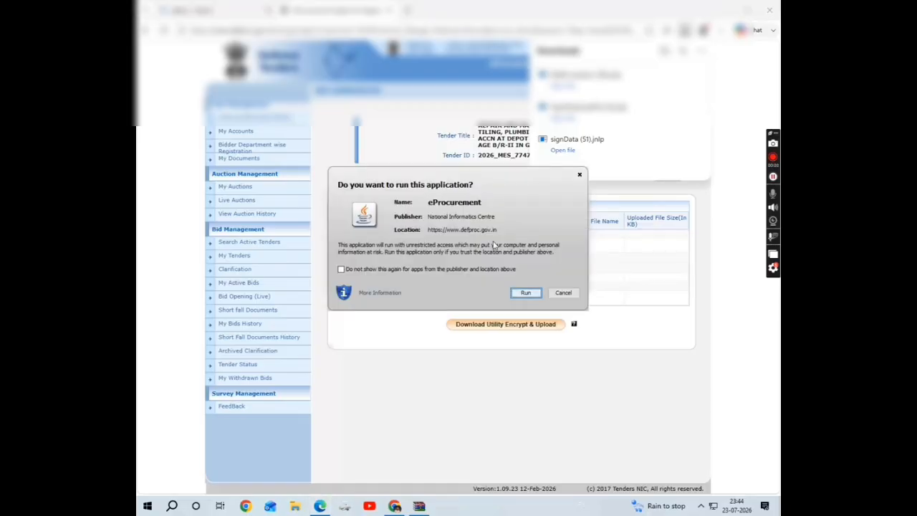
click(341, 269)
click(525, 292)
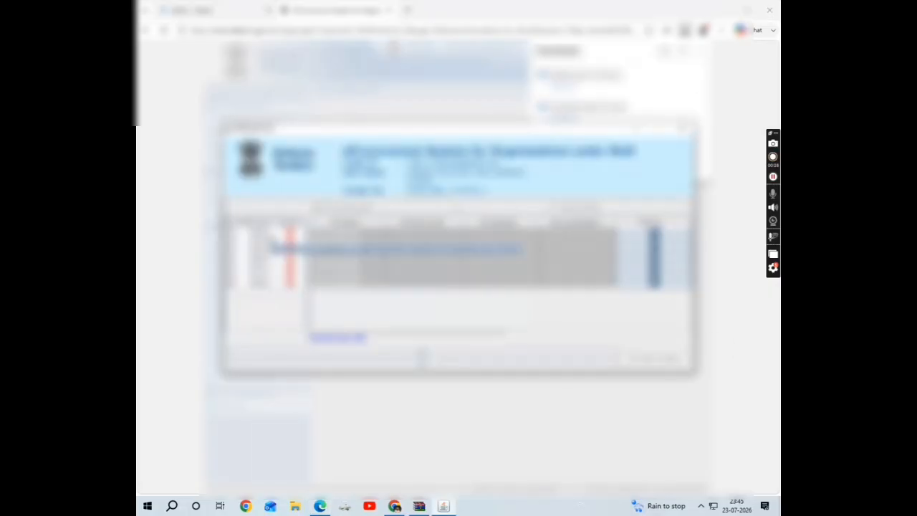
Browse to the bid documents folder and pick the file for the first requested document.
click(654, 231)
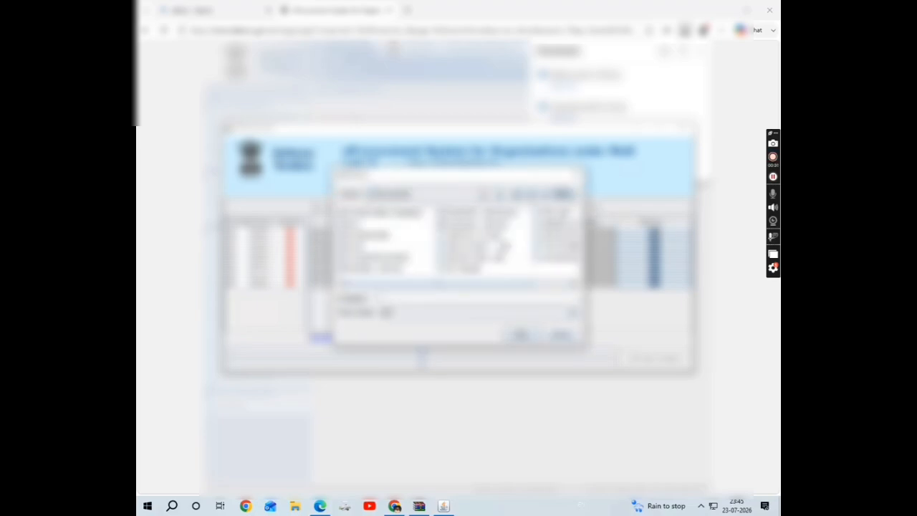
click(500, 194)
scroll(500, 239, down, 3)
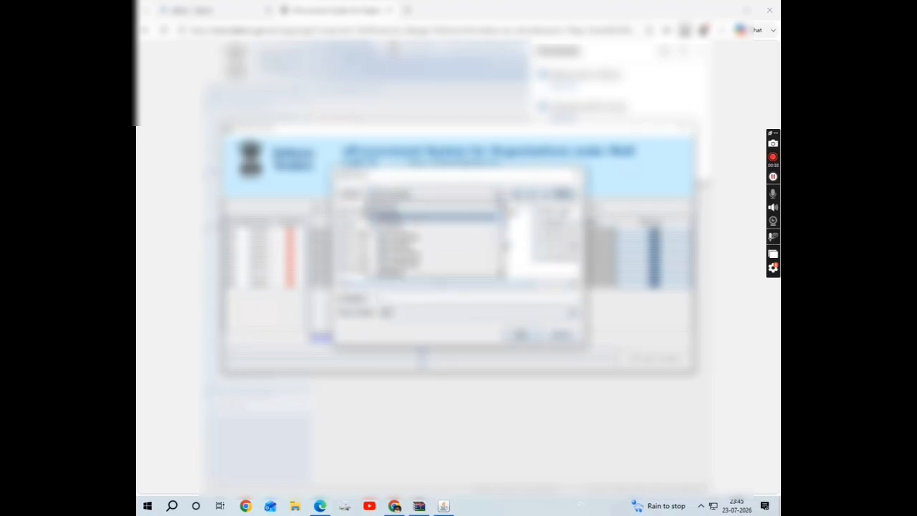
click(439, 214)
drag(425, 285, 483, 289)
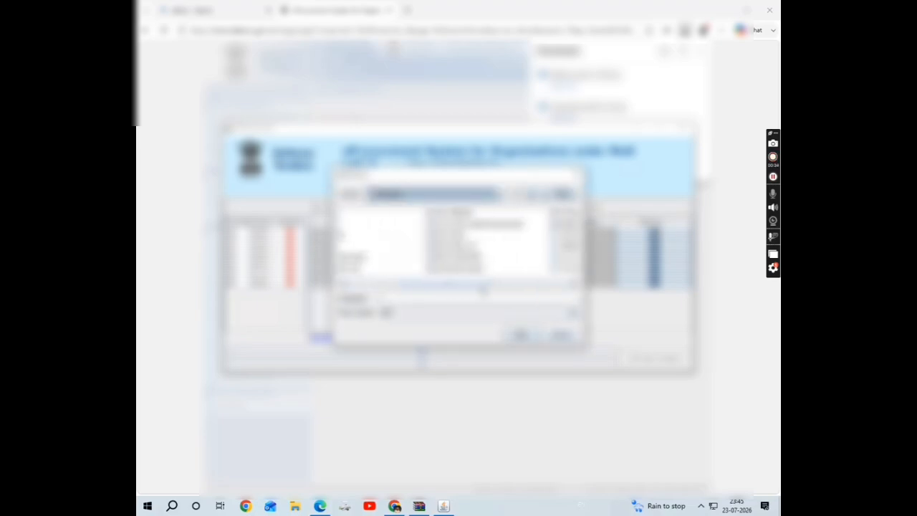
double_click(472, 225)
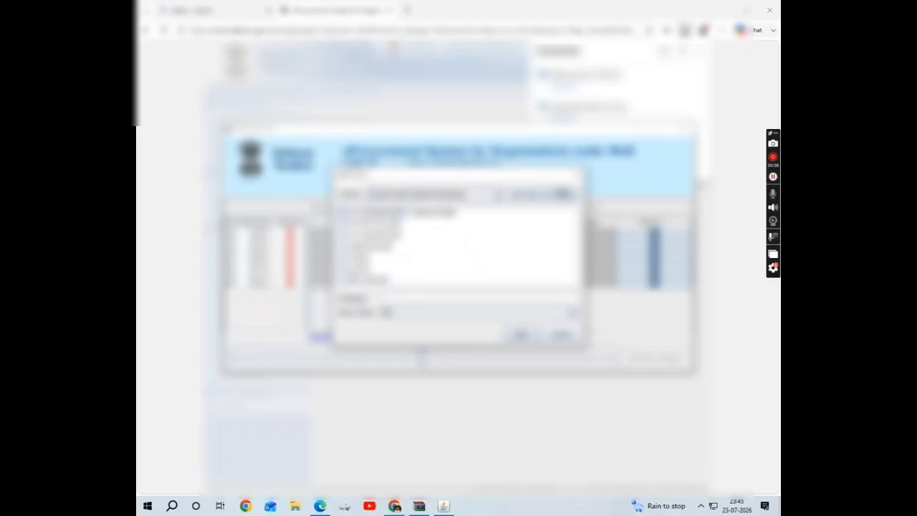
click(367, 246)
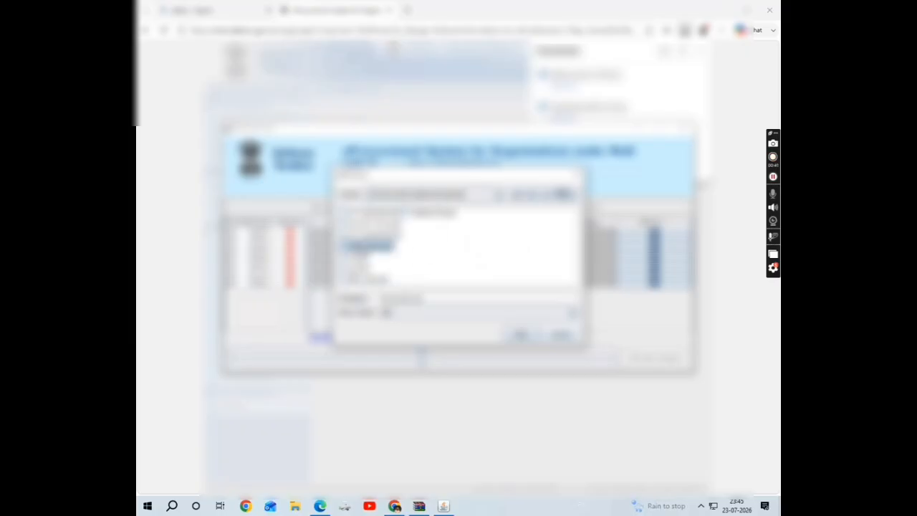